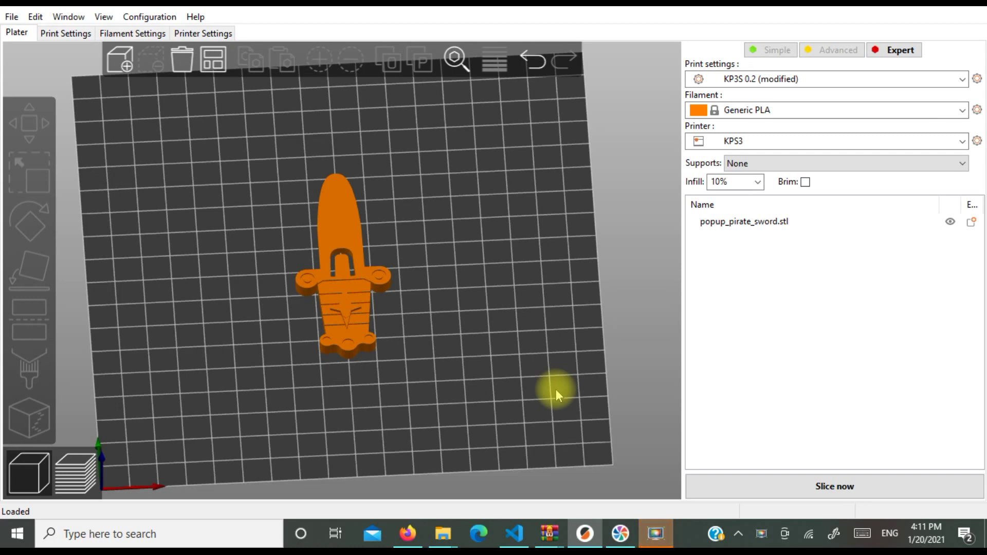
- Rotate the pirate sword 90° about the X axis so it stands upright on the bed
mouse_move(535, 384)
left_mouse_down()
mouse_move(510, 384)
mouse_move(529, 384)
left_mouse_up()
left_click_drag(420, 340, 447, 340)
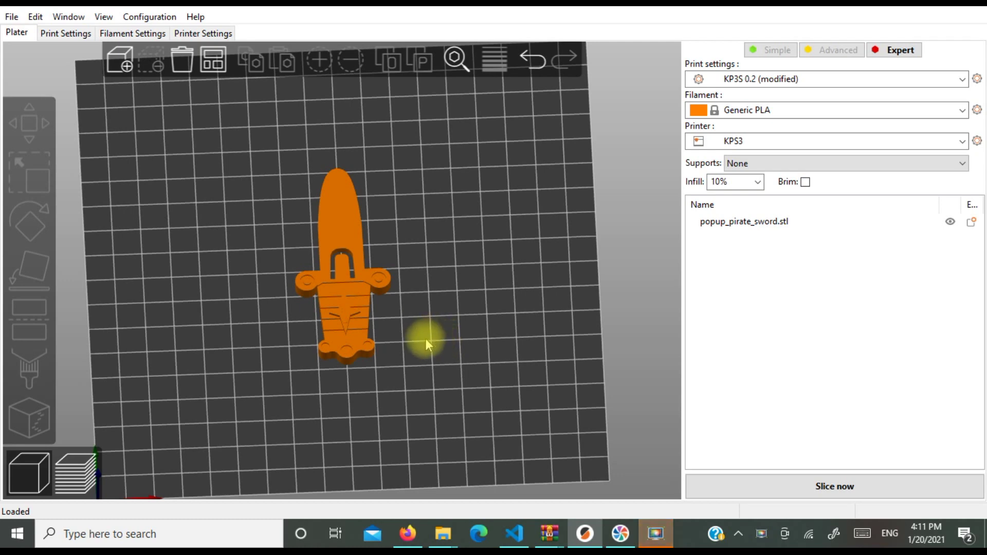
key("1")
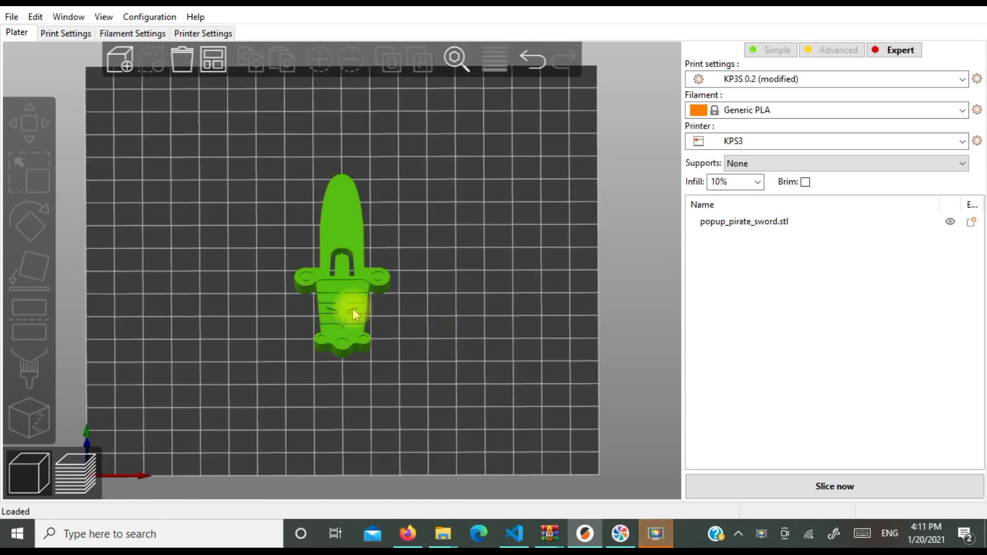
left_click(353, 315)
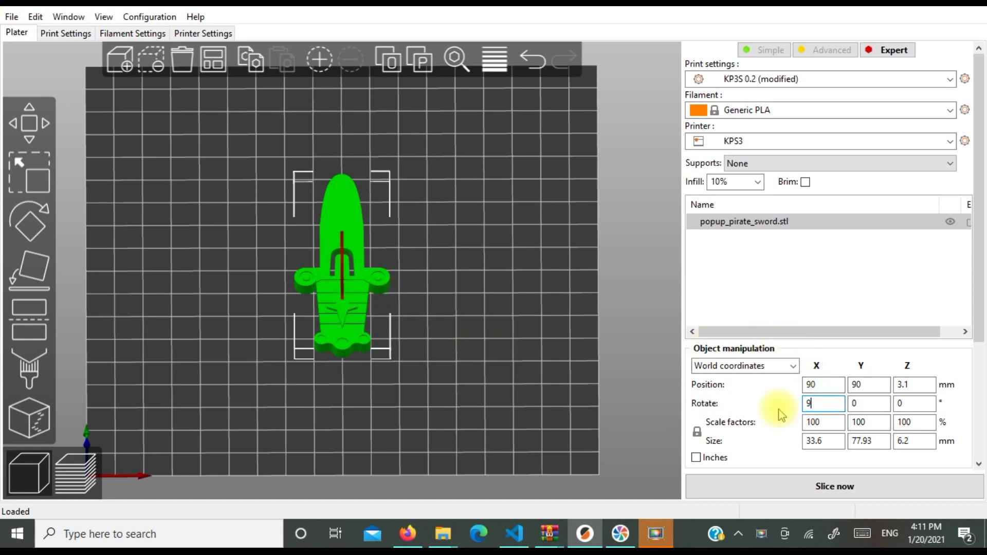
key("Return")
mouse_move(452, 305)
left_mouse_down()
mouse_move(450, 326)
mouse_move(448, 296)
mouse_move(448, 309)
left_mouse_up()
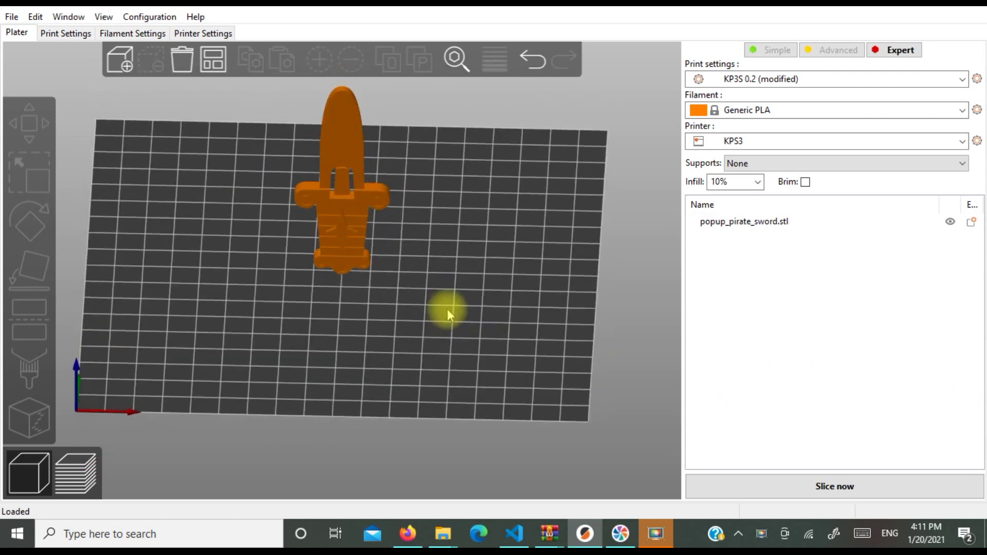
left_click(765, 142)
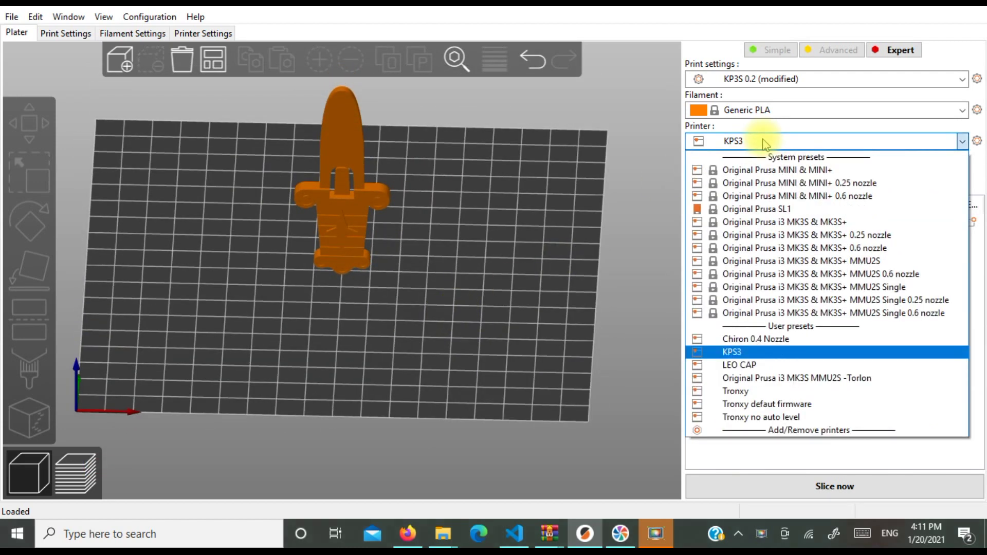
- Switch the printer to Original Prusa SL1, discarding changes, and arrange the sword on its bed
left_click(766, 209)
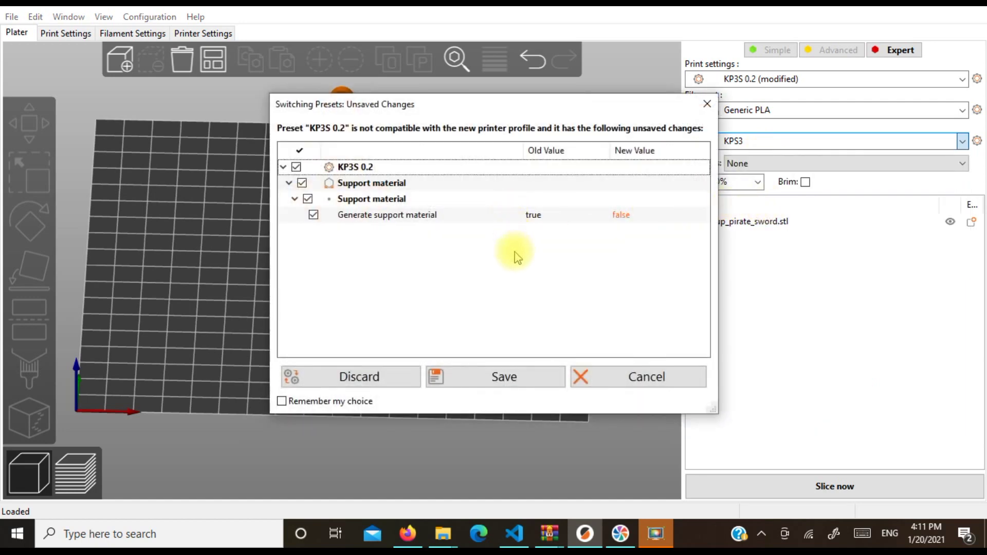
left_click(386, 378)
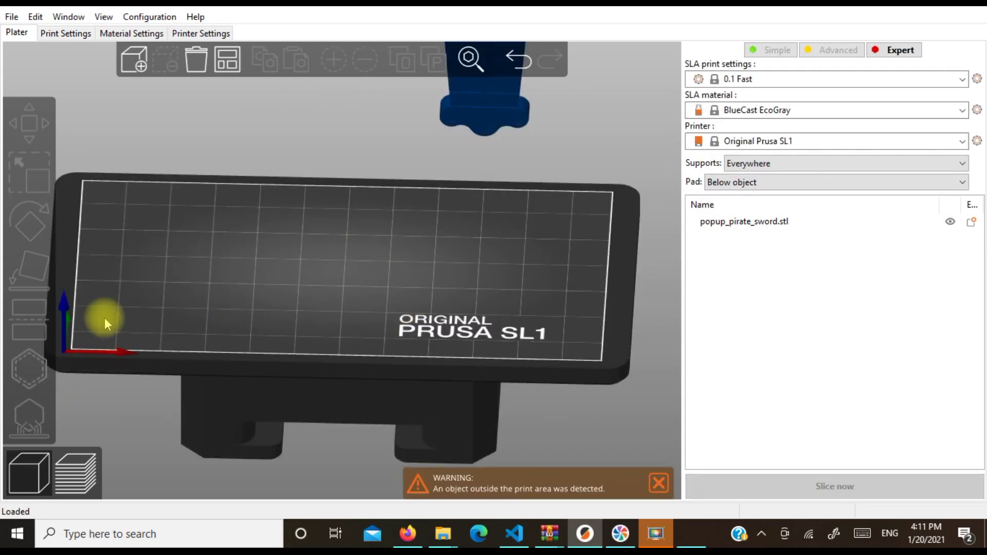
left_click(226, 67)
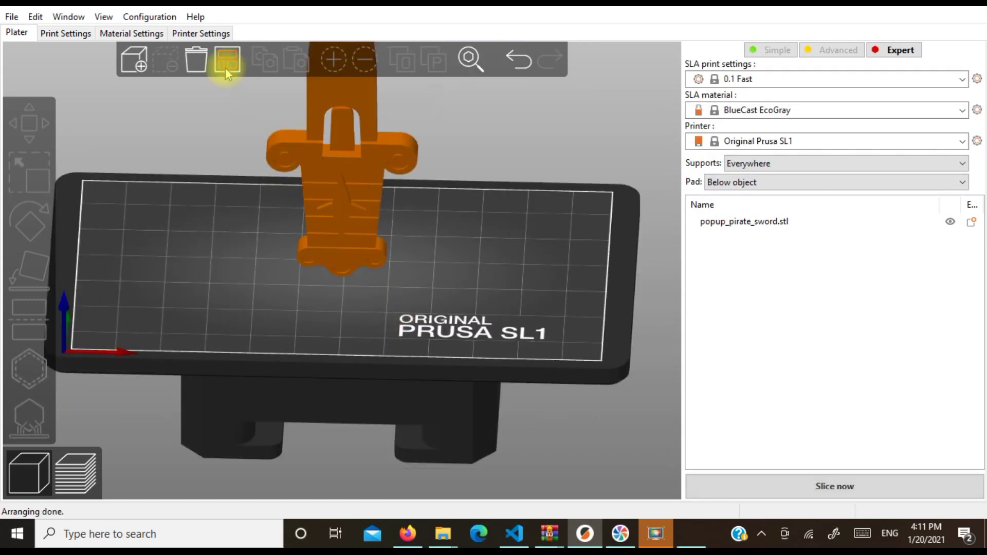
key("0")
left_click_drag(304, 319, 345, 323)
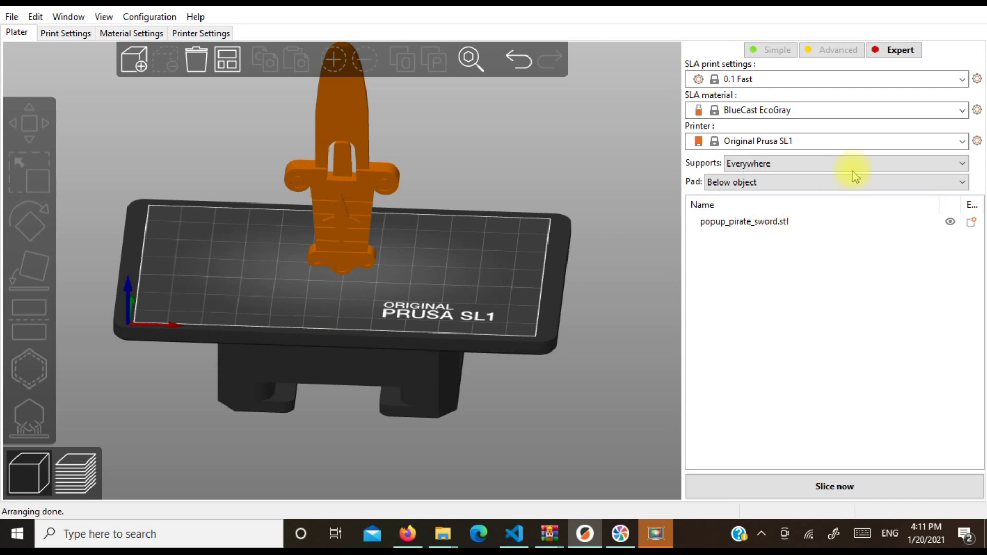
- Set Pad to None, keep the current print preset and BlueCast EcoGray resin, and slice
left_click(794, 184)
left_click(786, 194)
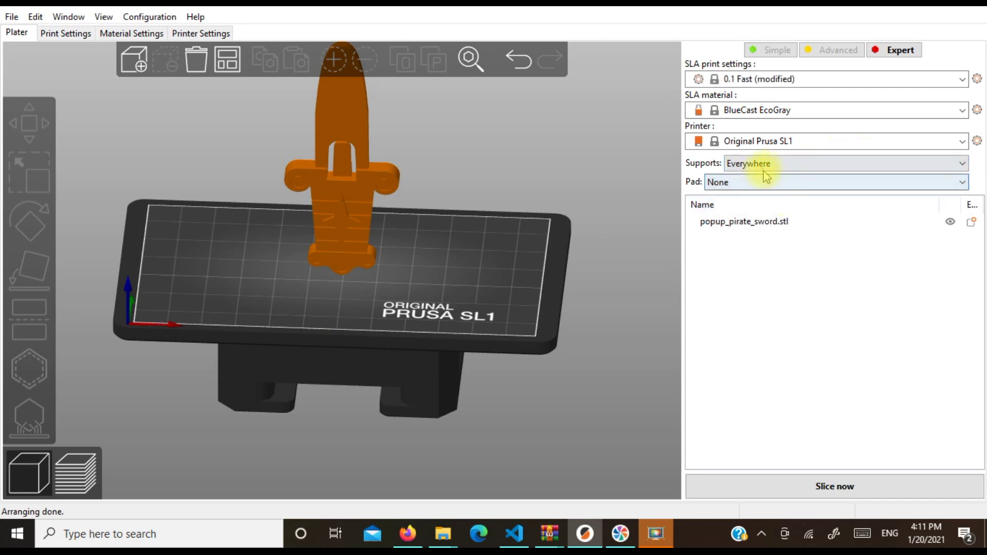
left_click(761, 80)
left_click(753, 118)
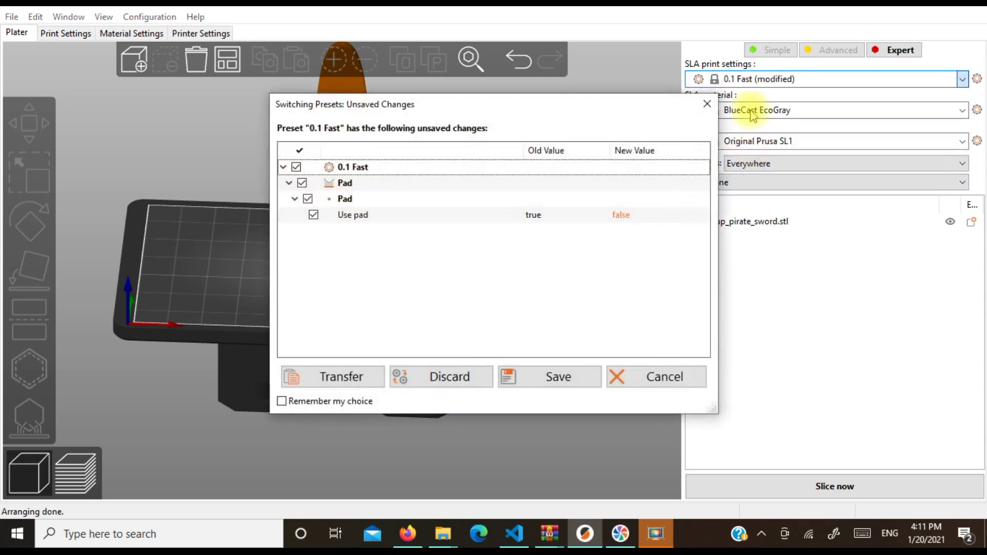
left_click(651, 373)
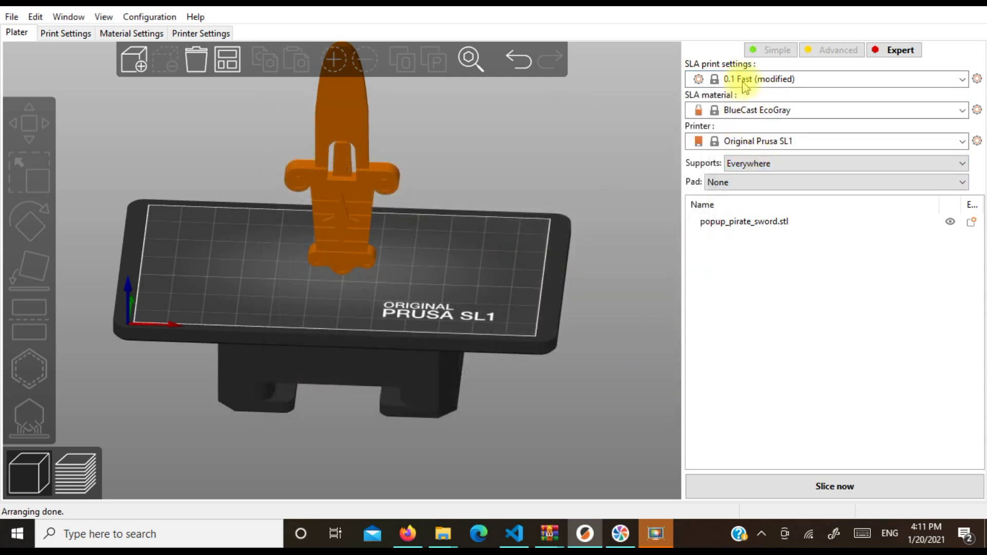
left_click(752, 106)
left_click(750, 107)
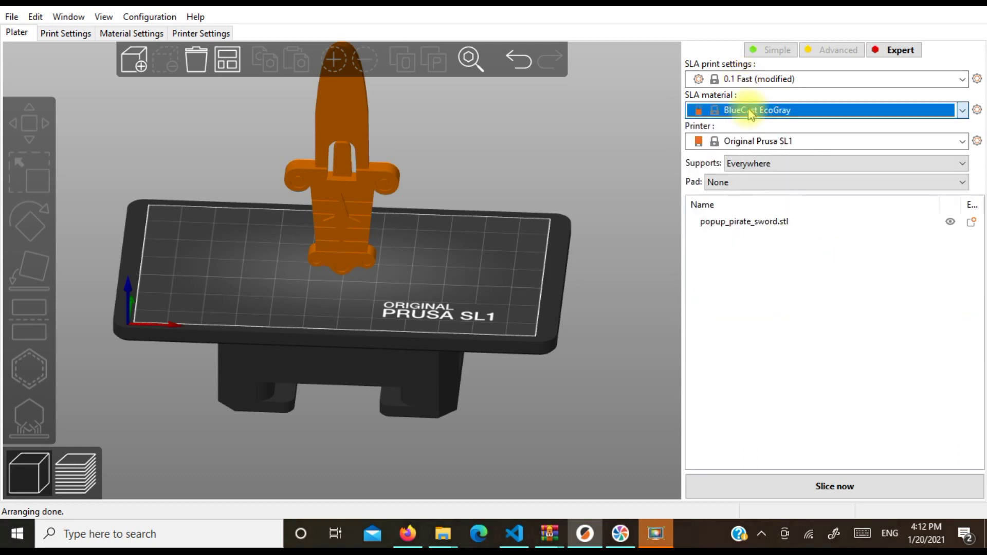
left_click(803, 487)
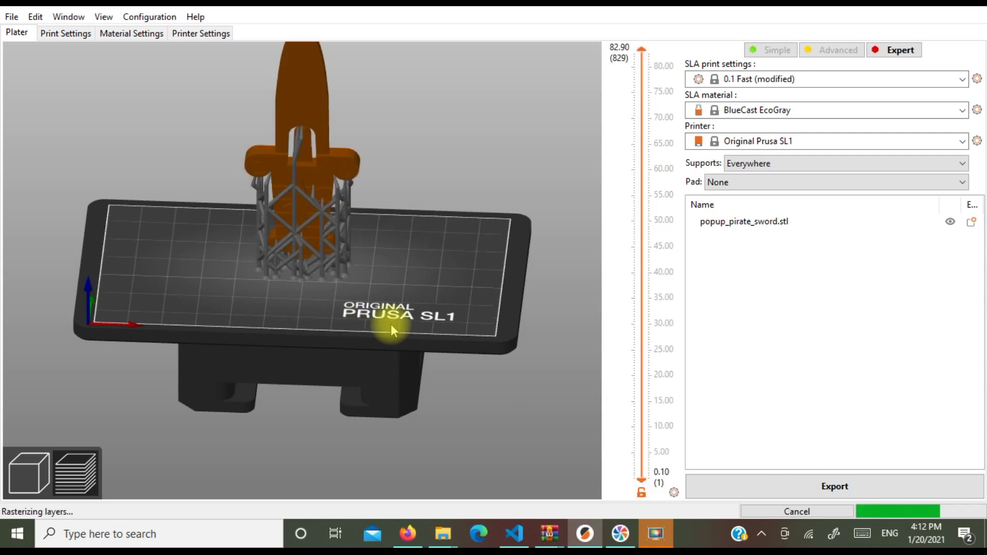
- Export the plate with supports as popup_pirate_sword.stl to the Desktop, replacing the existing file
left_click_drag(270, 298, 291, 261)
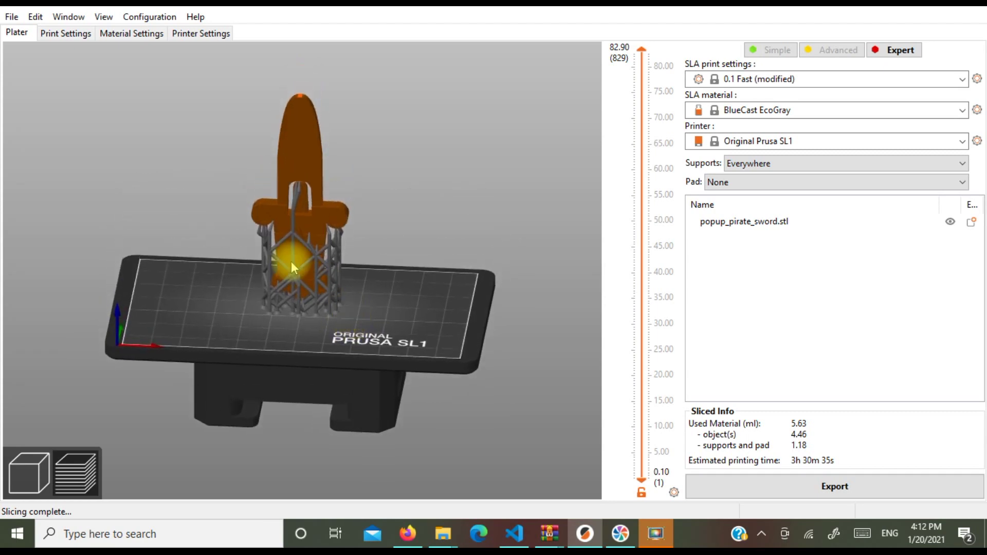
left_click(9, 18)
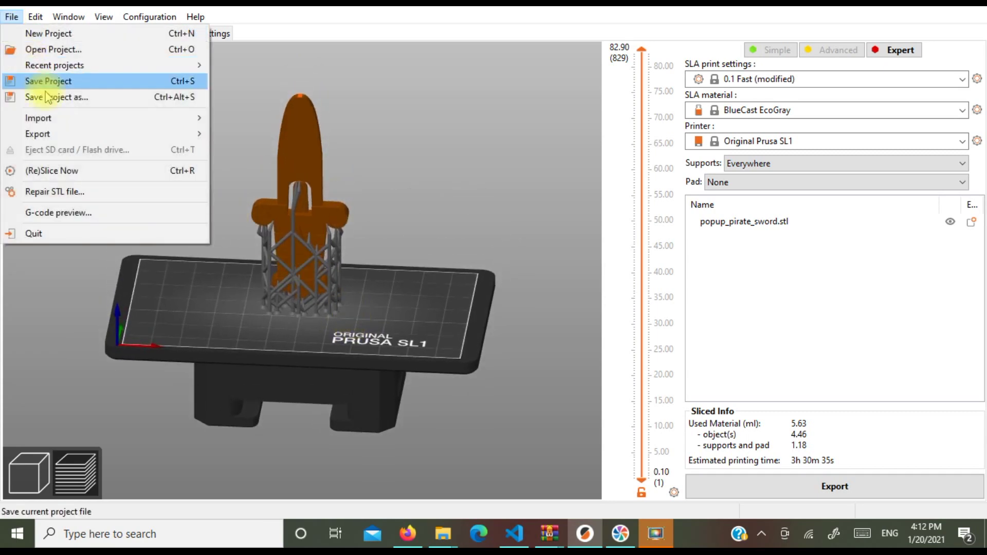
mouse_move(62, 133)
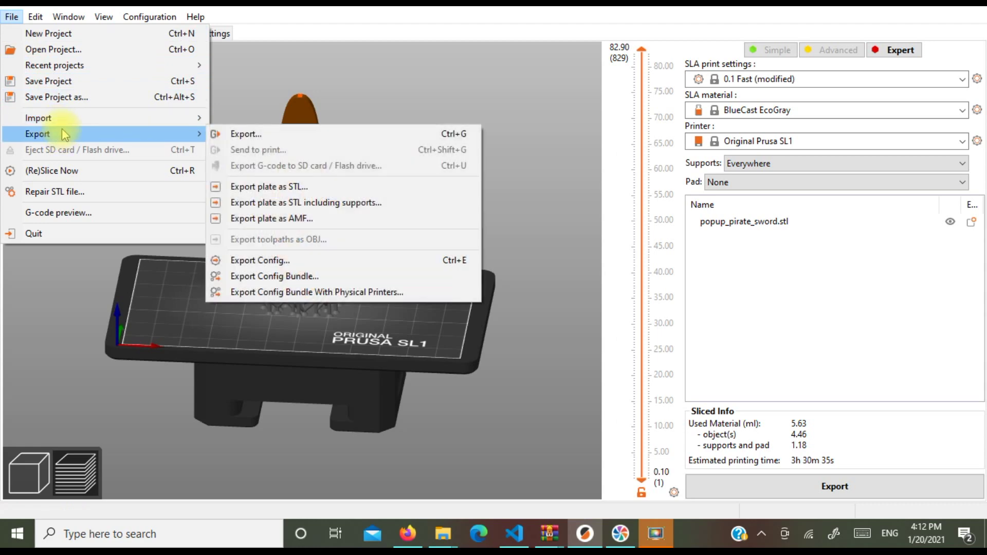
left_click(281, 202)
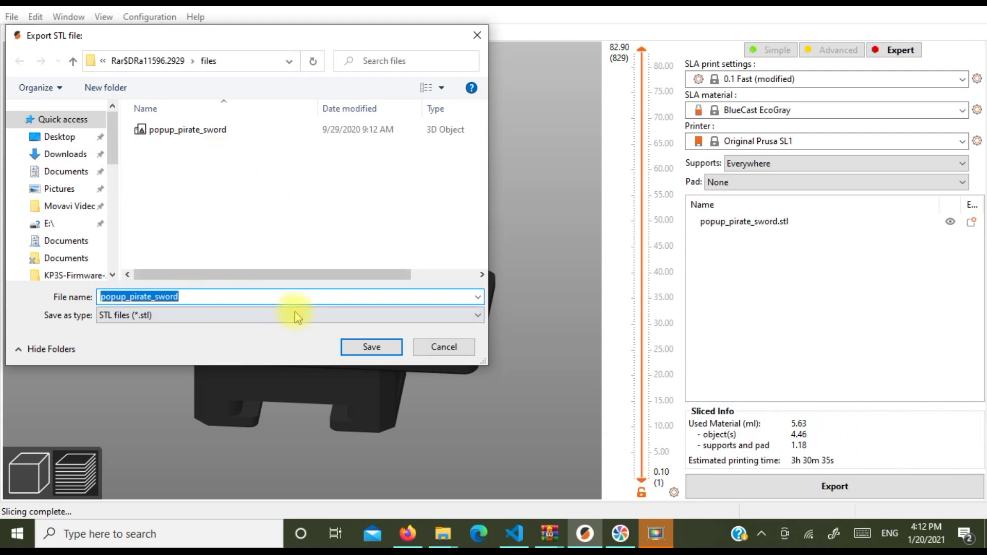
left_click(63, 136)
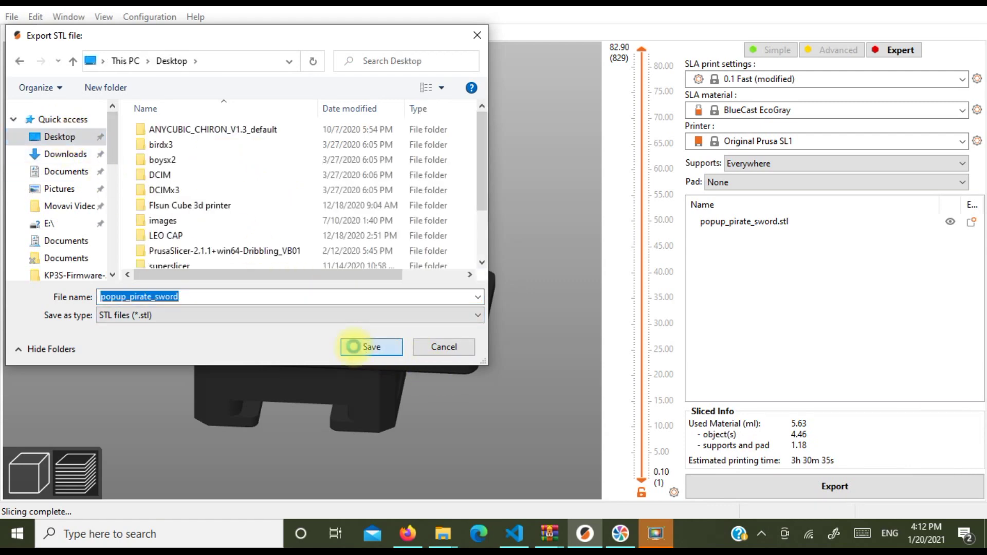
left_click(354, 347)
left_click(519, 265)
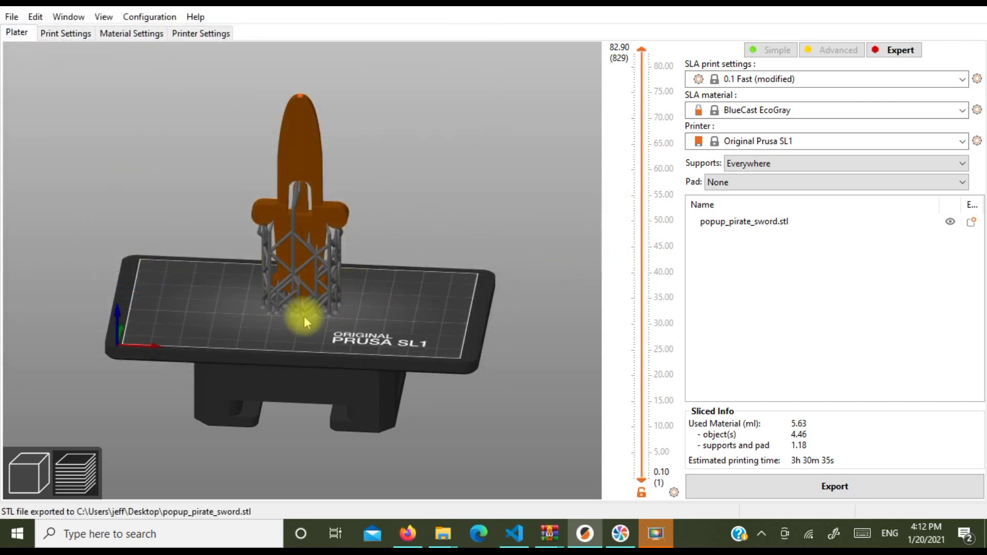
- Switch the printer back to KPS3, discarding the SL1 setting changes
left_click(810, 145)
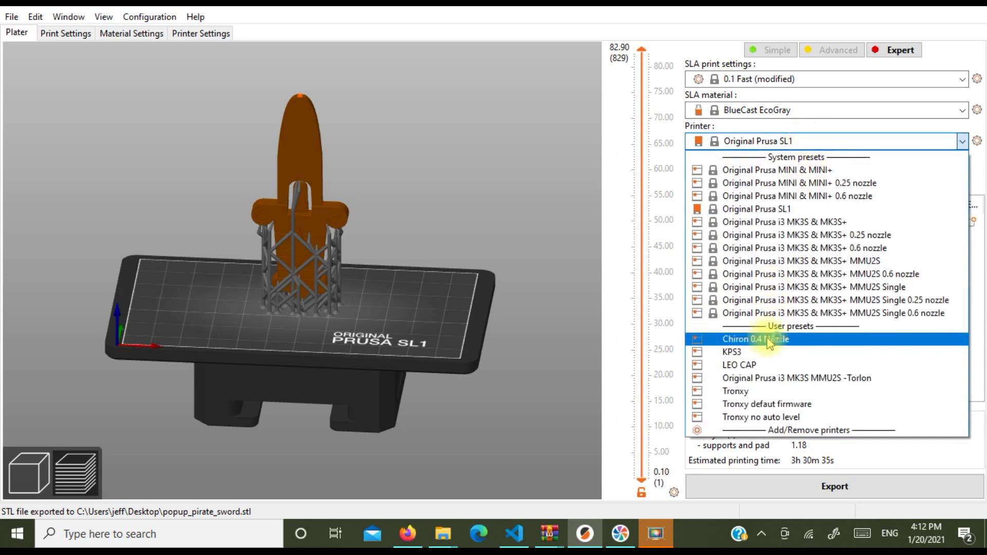
left_click(770, 355)
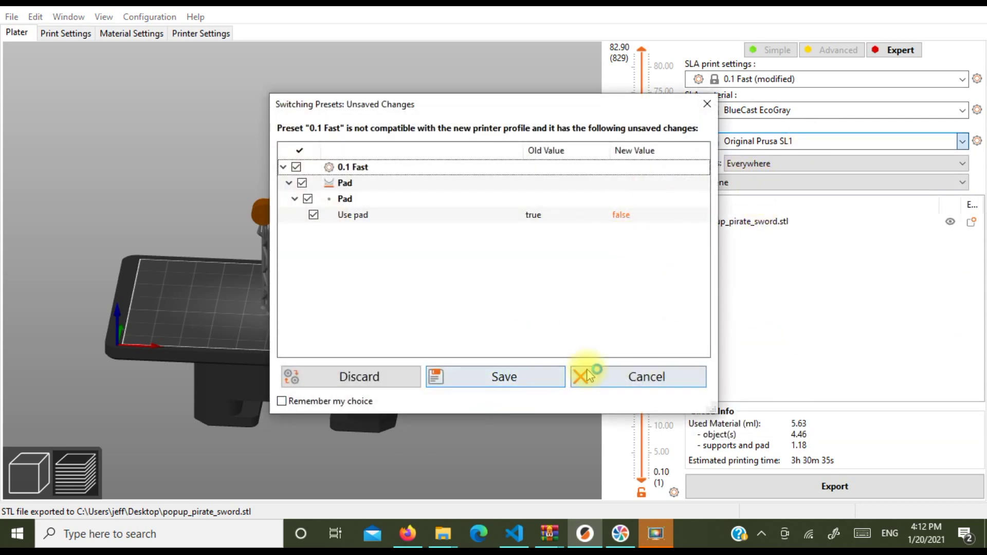
left_click(353, 377)
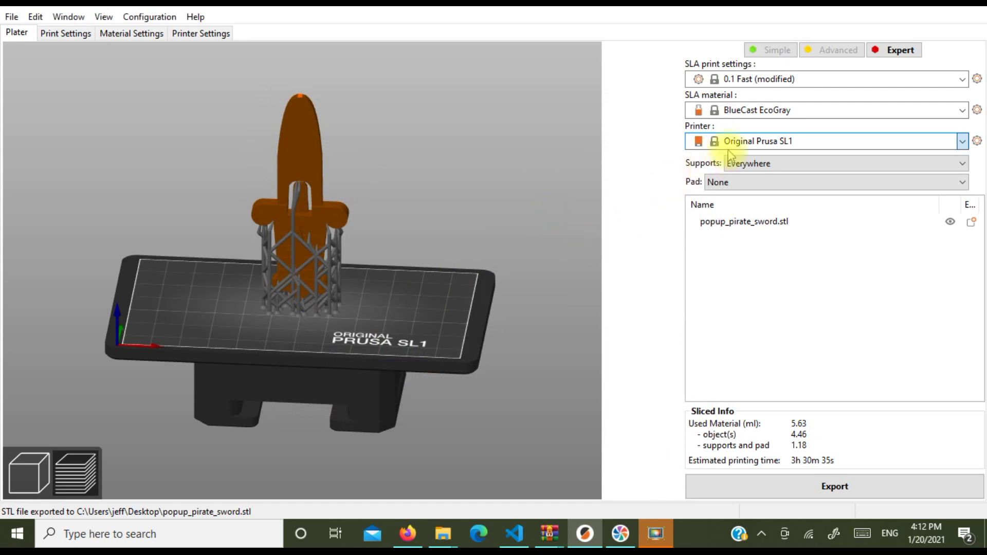
- Select KP3S Pla filament and keep the KP3S 0.2 print settings
left_click(752, 110)
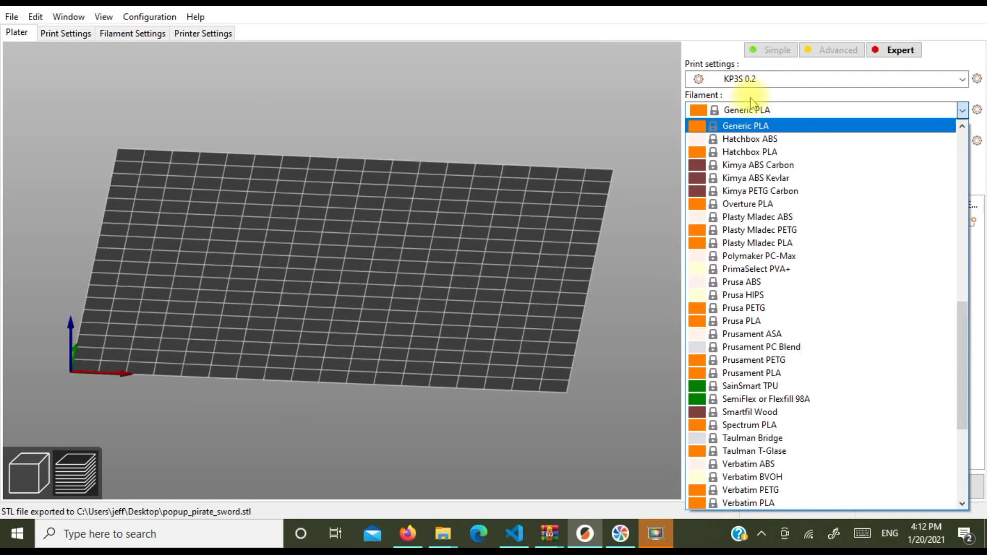
scroll(749, 154, "up", 1)
scroll(750, 163, "down", 6)
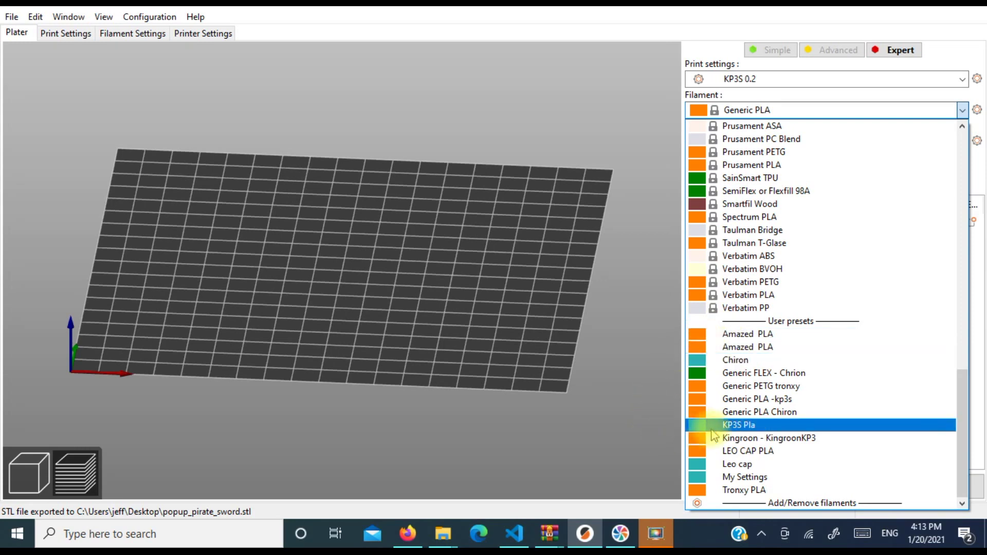
left_click(714, 426)
left_click(722, 80)
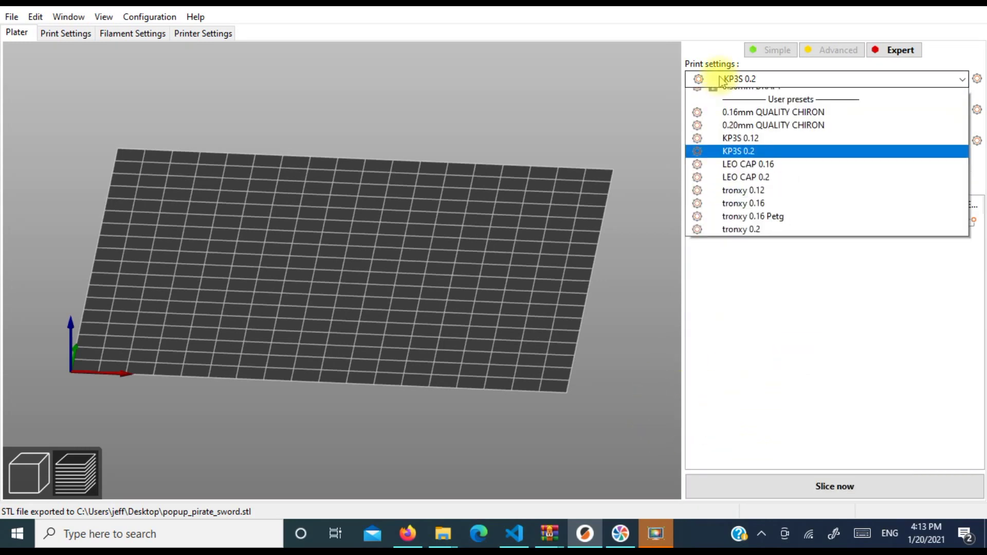
left_click(722, 81)
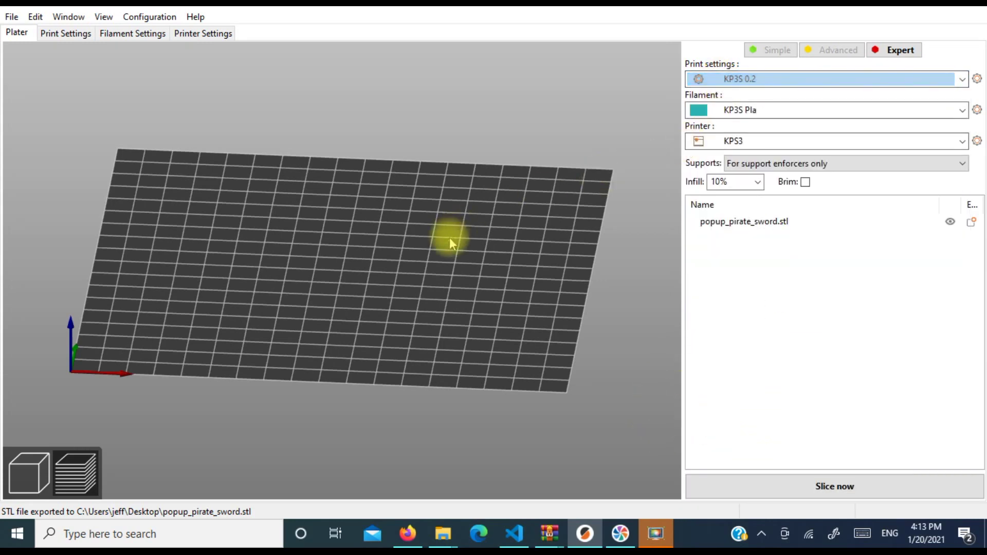
left_click_drag(450, 236, 386, 234)
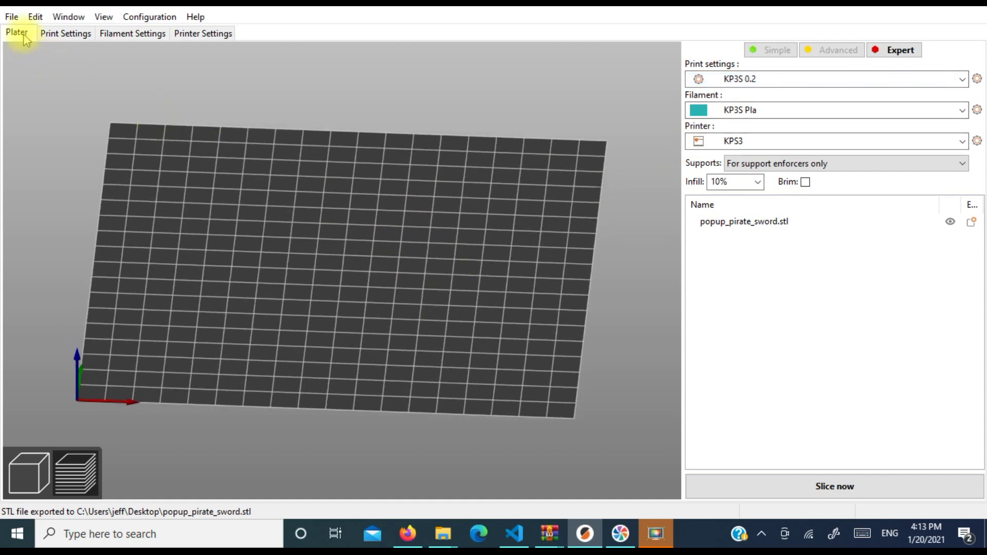
- Import popup_pirate_sword from the Desktop onto the bed
left_click(12, 19)
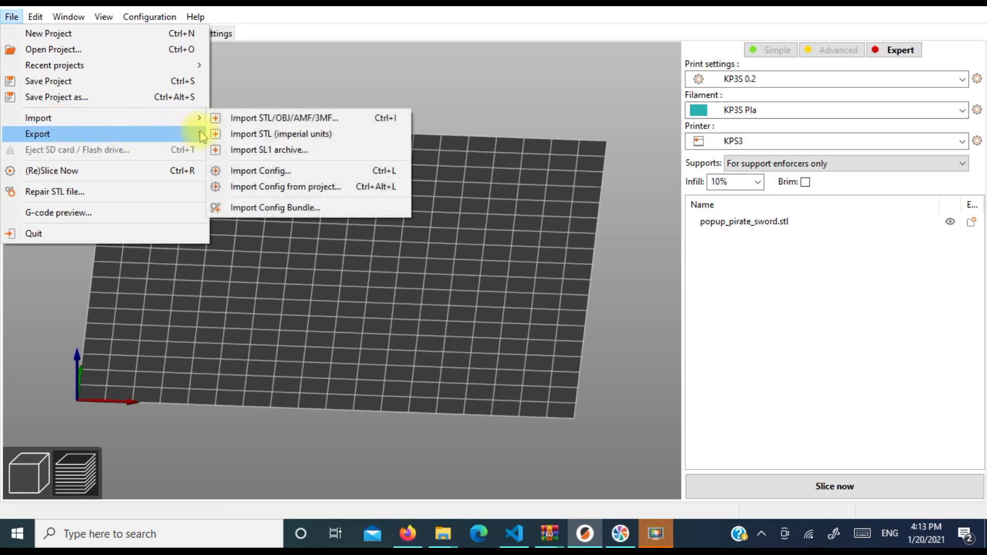
mouse_move(152, 121)
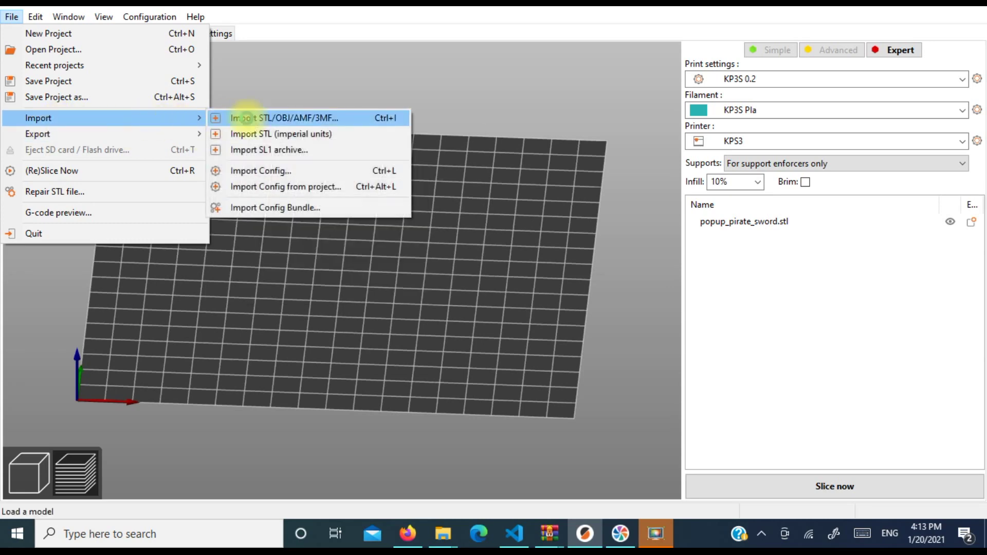
left_click(251, 118)
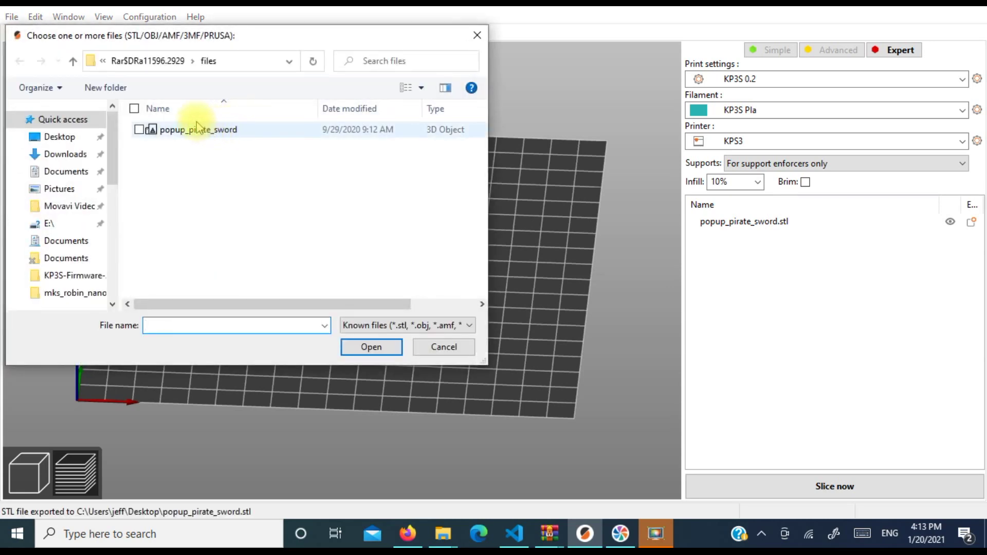
left_click(58, 137)
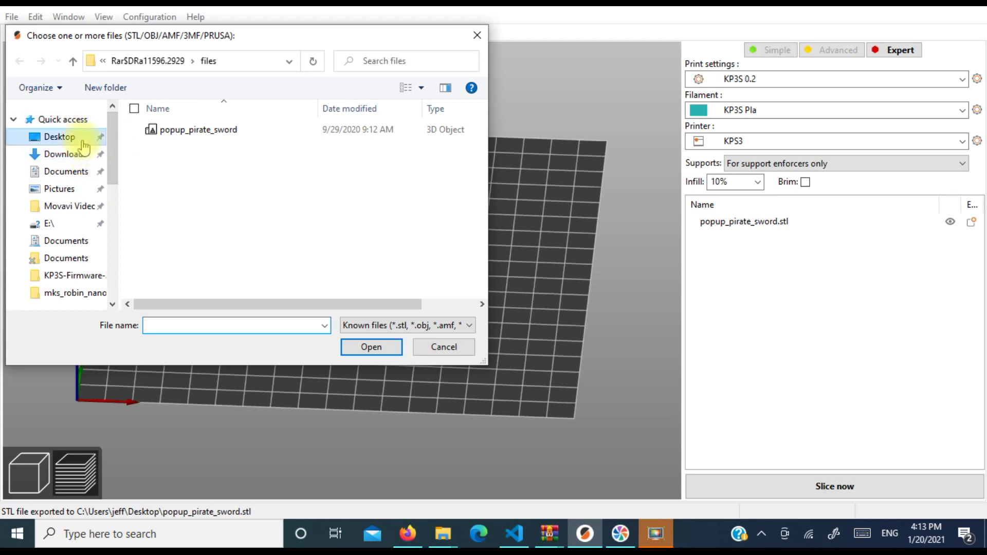
left_click(191, 235)
scroll(191, 236, "down", 1)
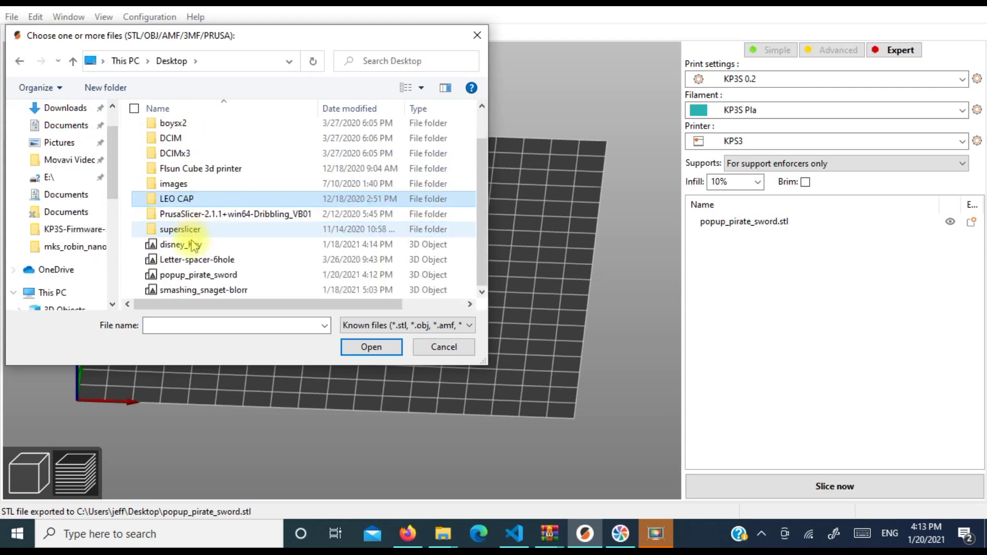
double_click(196, 276)
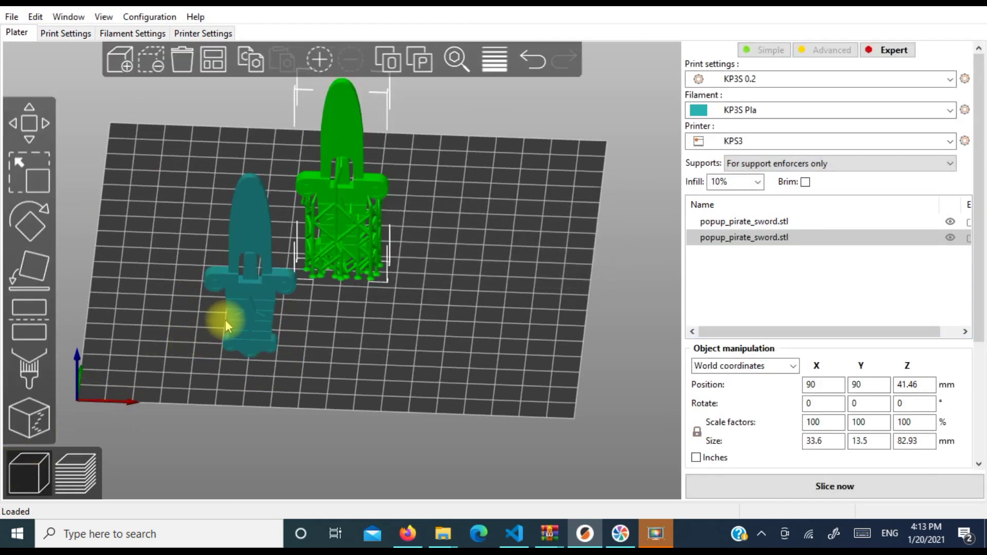
- Delete the sword without supports, leaving the imported supported sword alone on the bed
right_click(247, 310)
left_click(289, 177)
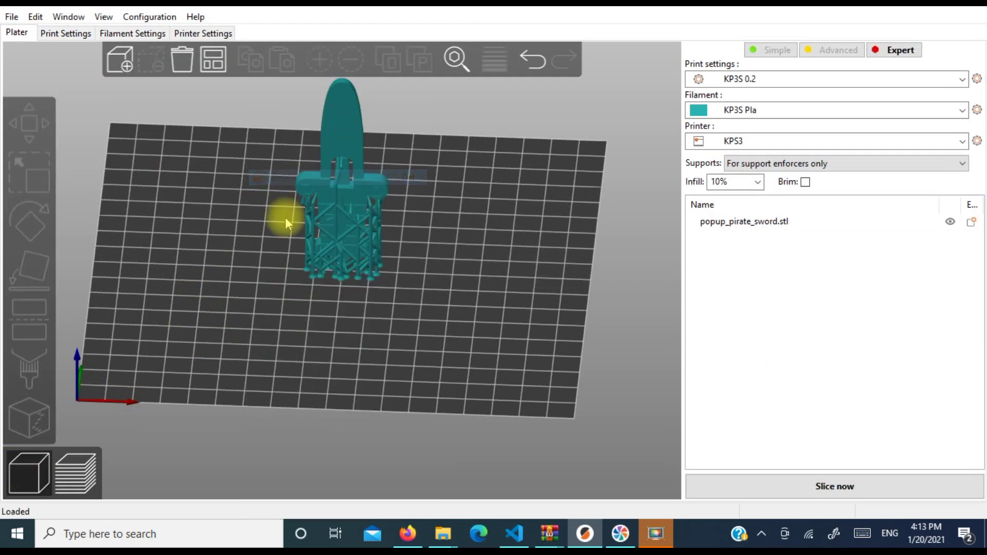
left_click_drag(286, 308, 307, 333)
scroll(314, 332, "up", 5)
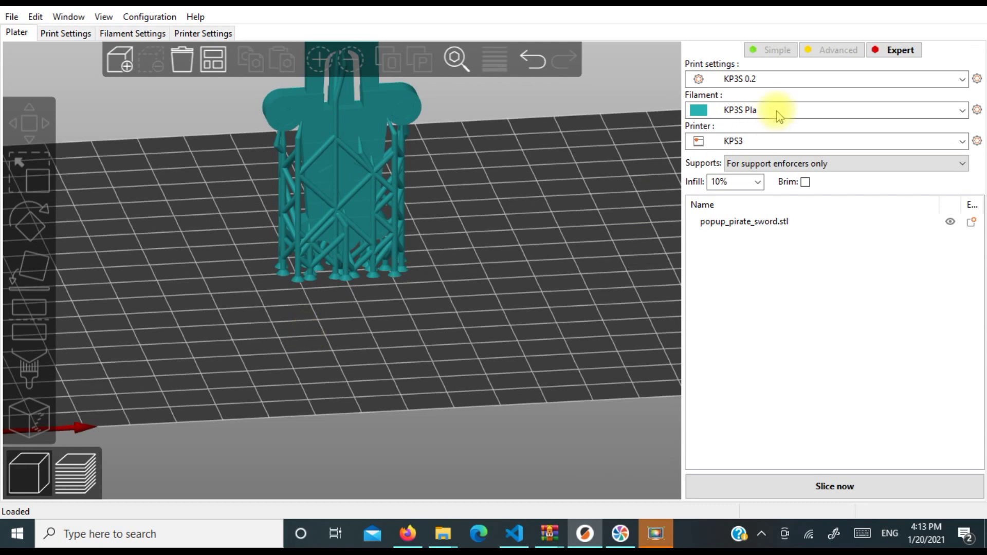
left_click(769, 166)
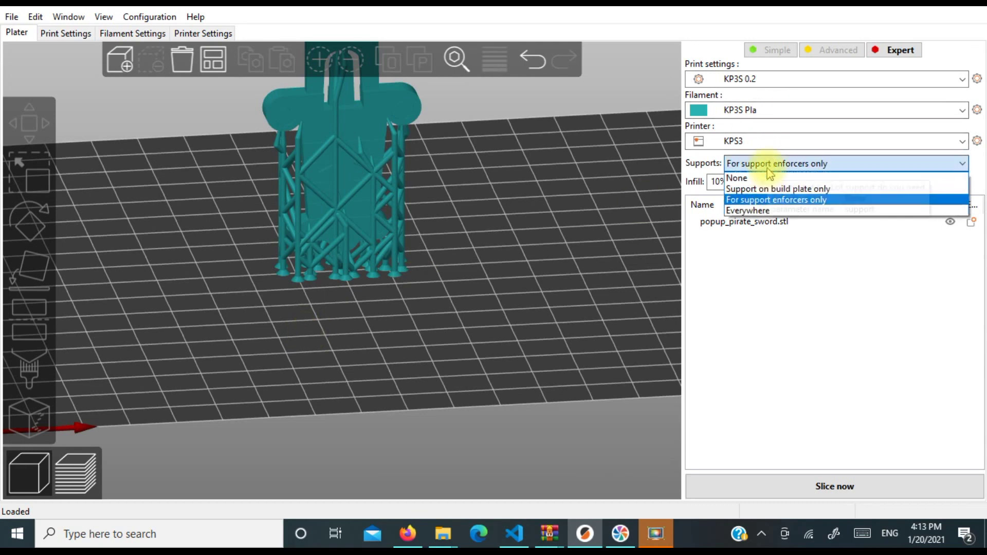
- Set Supports to None, enable Brim, and slice the sword (2h44m, 2.51 m filament)
left_click(741, 178)
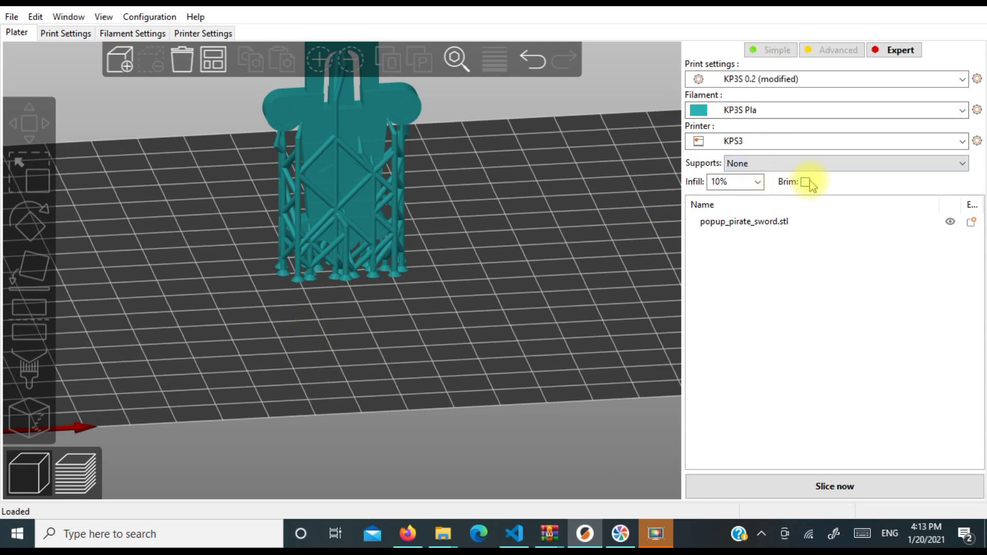
left_click(806, 183)
left_click_drag(549, 276, 553, 301)
left_click(751, 481)
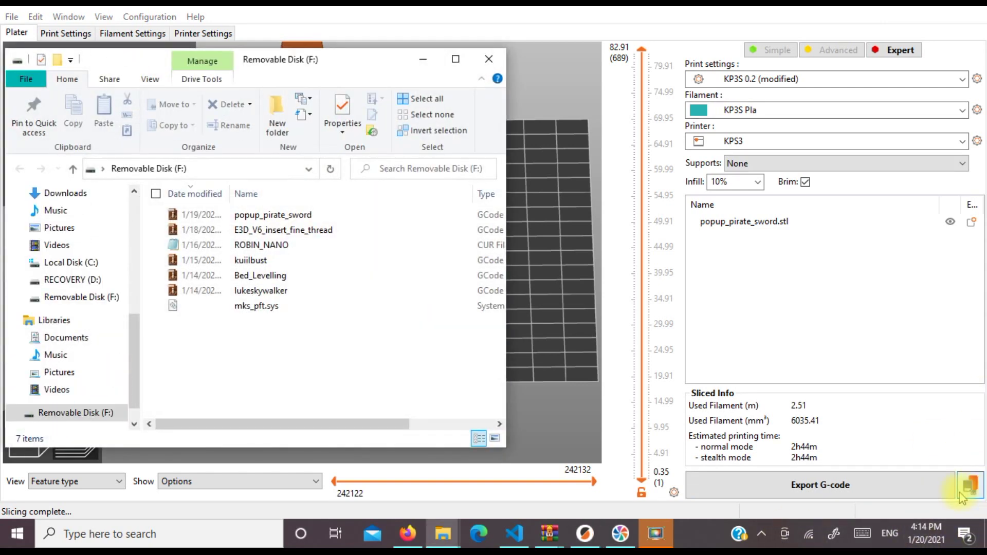
- Export popup_pirate_sword.gcode to removable drive F:, overwriting the existing file
left_click(967, 490)
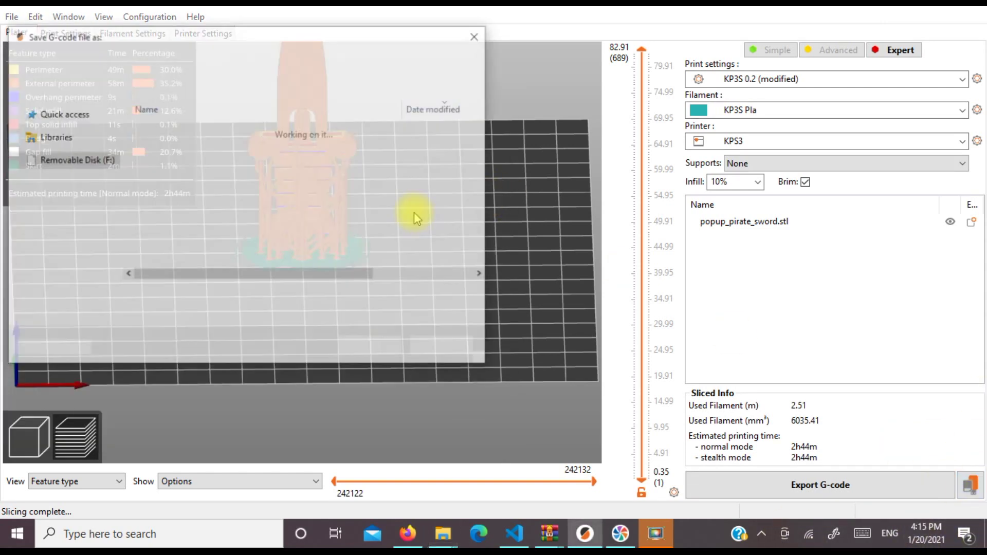
left_click(362, 346)
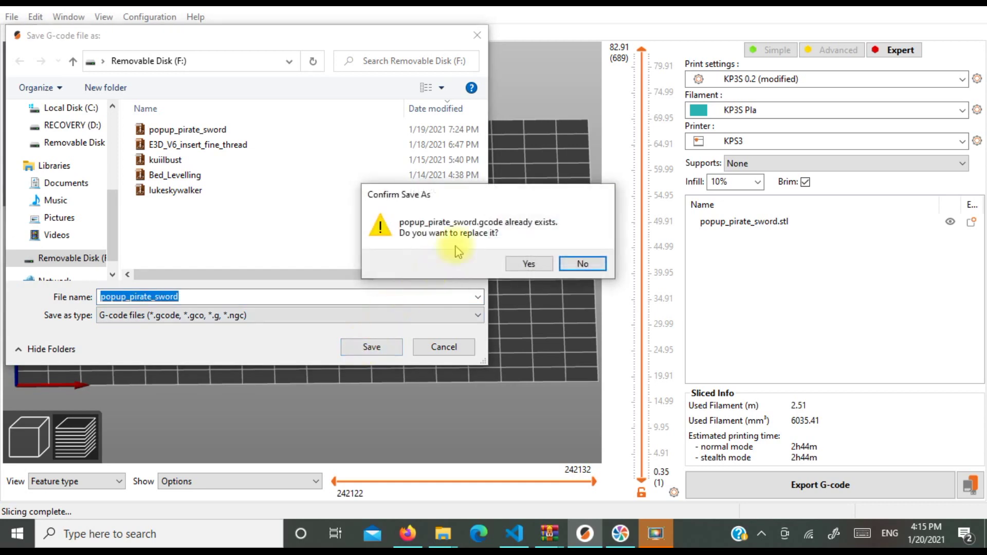
left_click(536, 260)
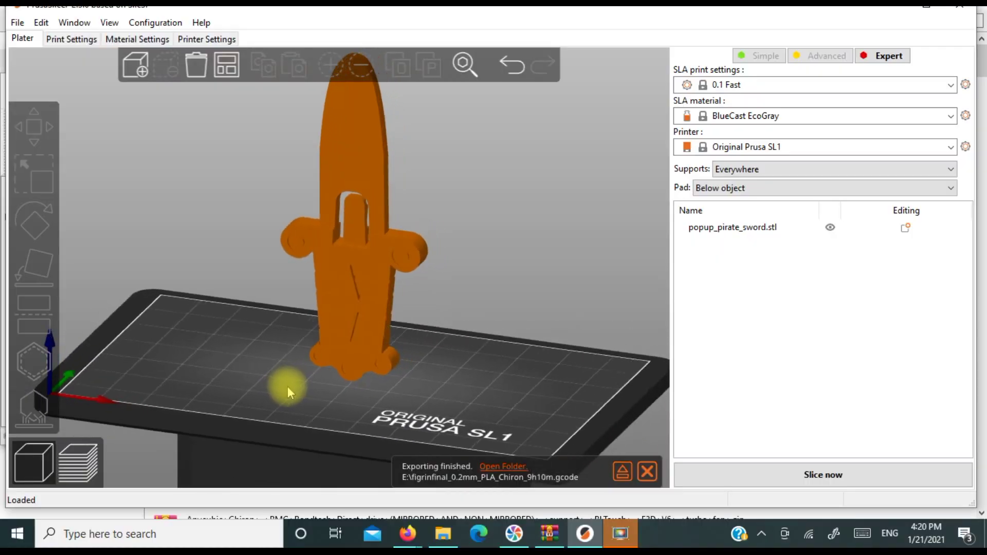
- Rotate the view to face the upright sword on the SL1 bed
left_click_drag(288, 388, 302, 371)
- Scale the sword to 300% on all axes, making it 100.8 × 18.6 × 233.78 mm
left_click(337, 316)
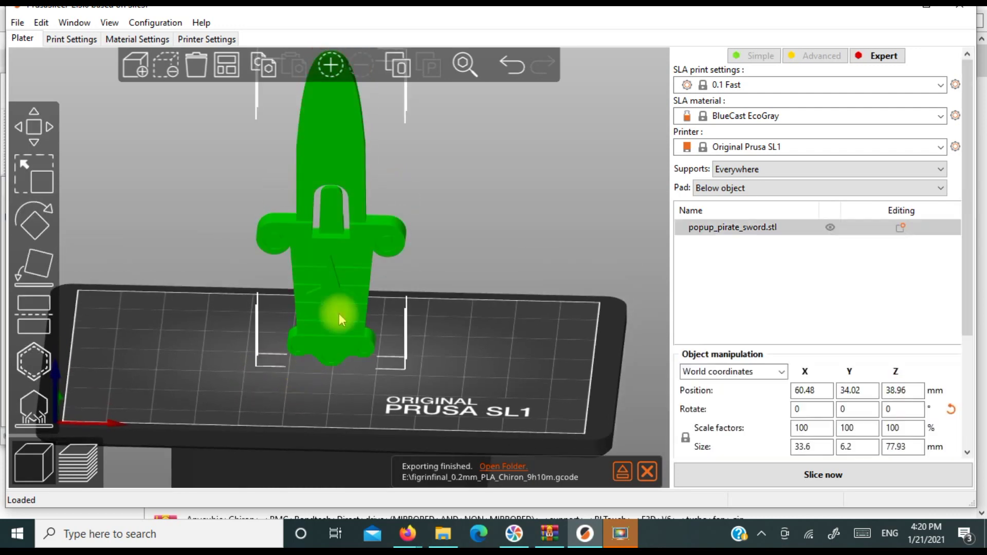
double_click(807, 428)
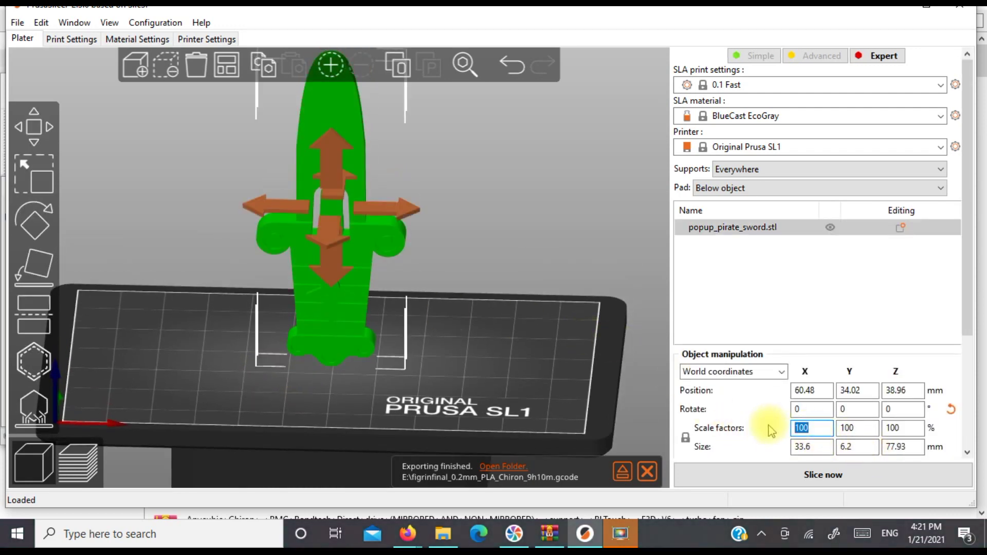
type("300")
key("Return")
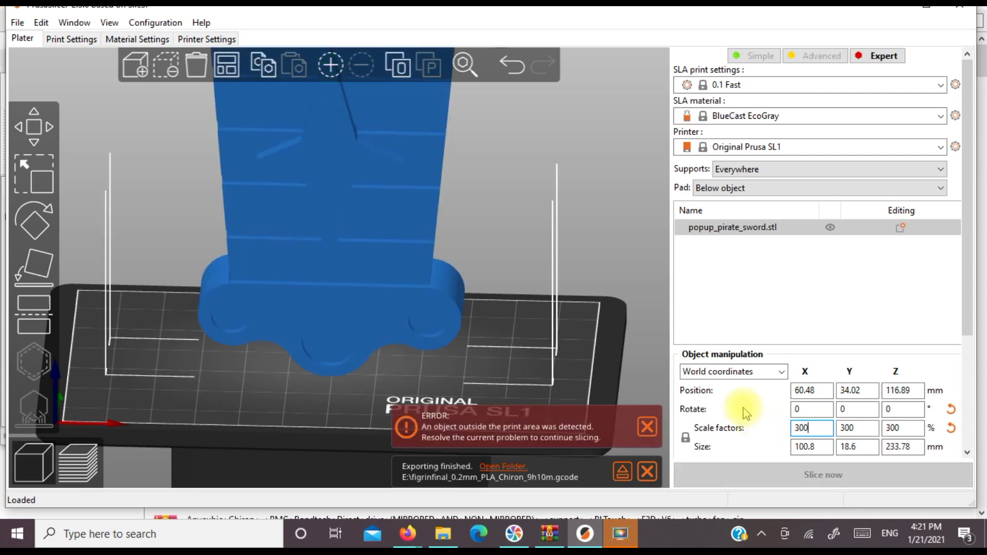
scroll(569, 342, "down", 3)
scroll(569, 341, "down", 3)
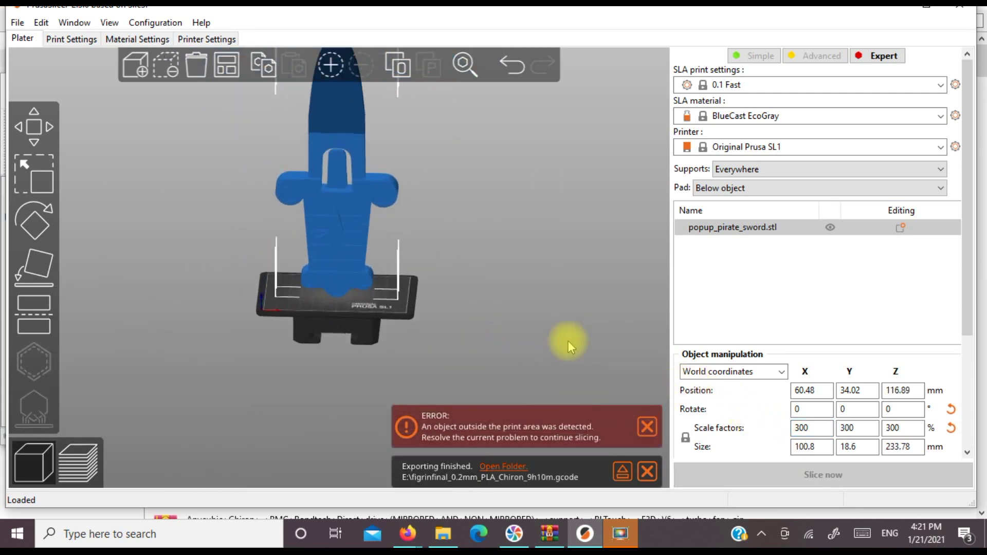
scroll(569, 341, "up", 4)
scroll(557, 282, "down", 1)
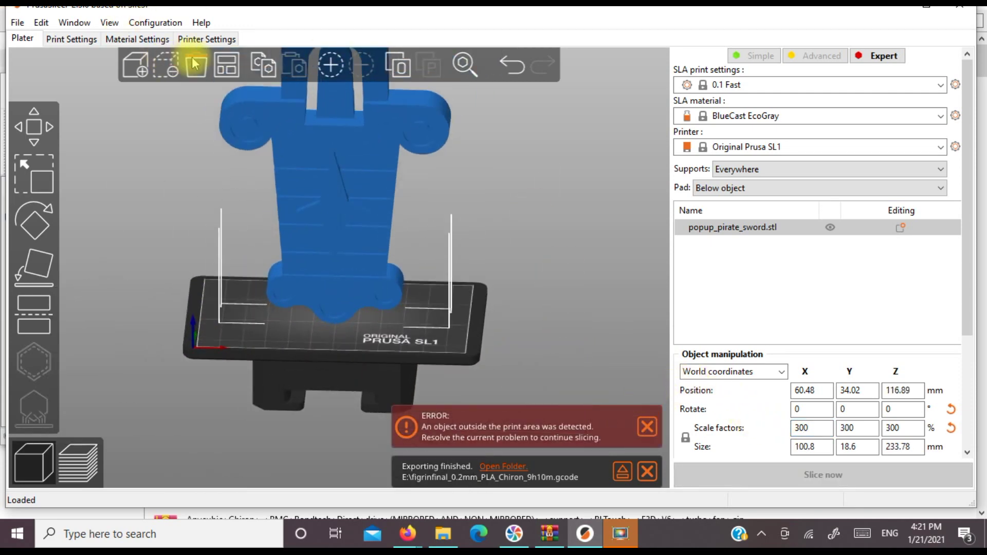
- Set the printer's max print height to 450 mm and bed shape to 400 × 400 mm
left_click(195, 41)
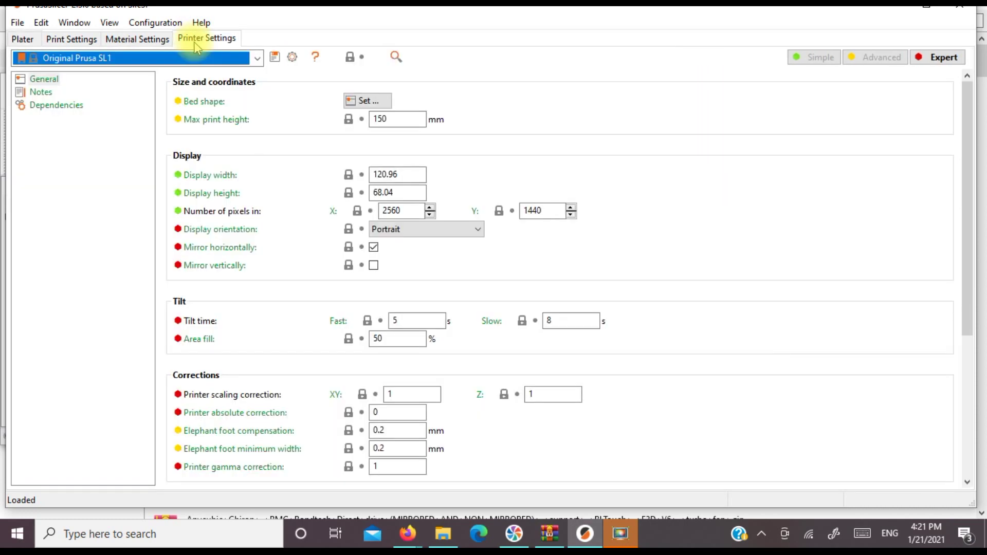
left_click(380, 119)
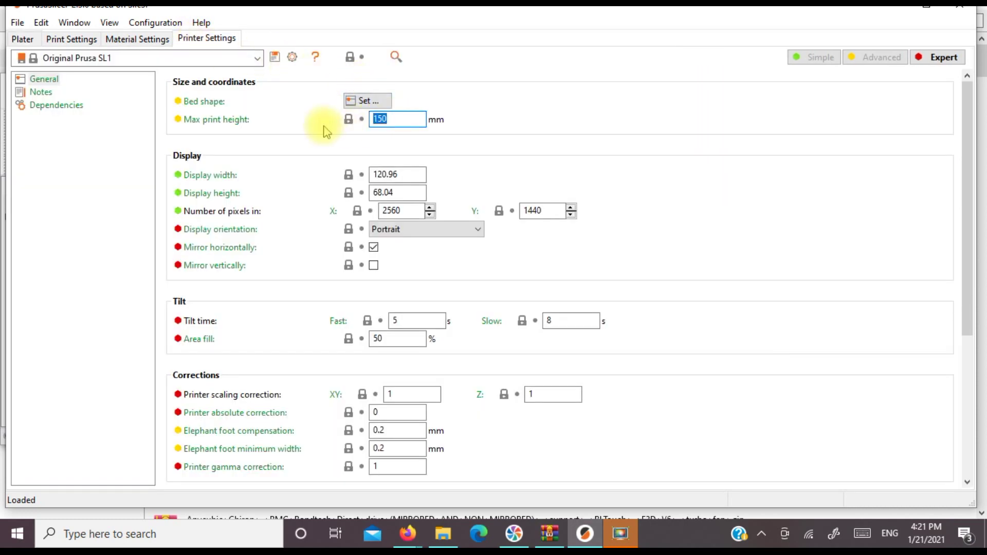
type("400")
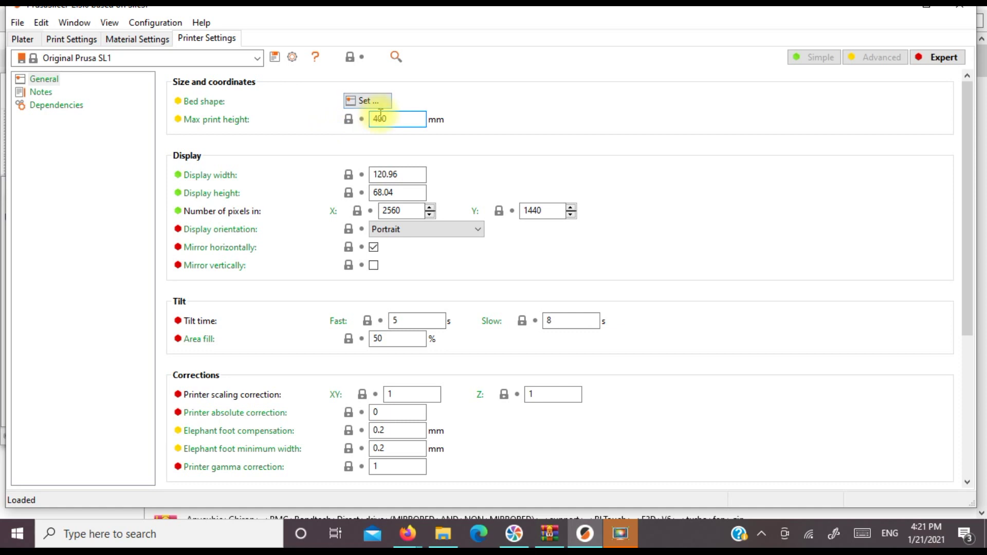
type("50")
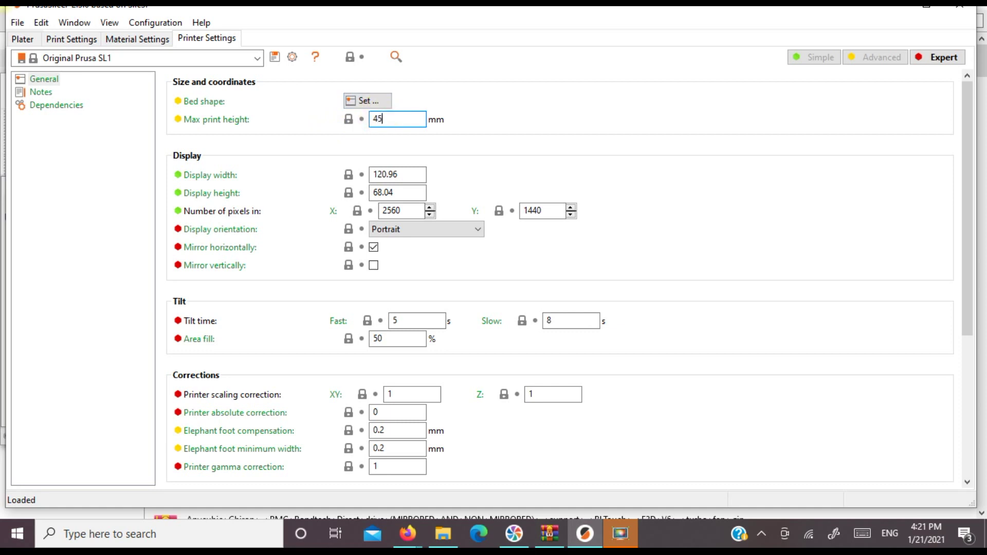
left_click(368, 100)
left_click_drag(468, 178, 397, 175)
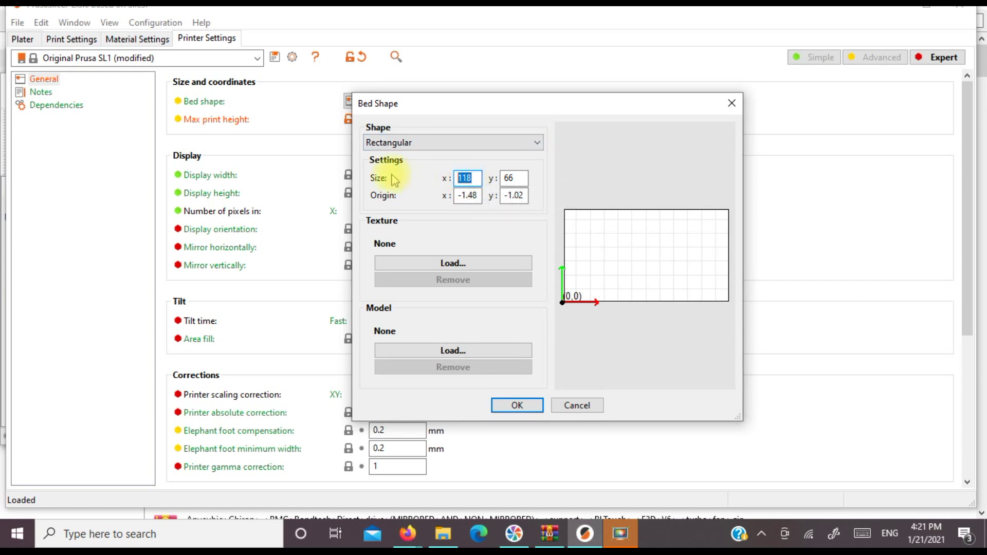
type("400")
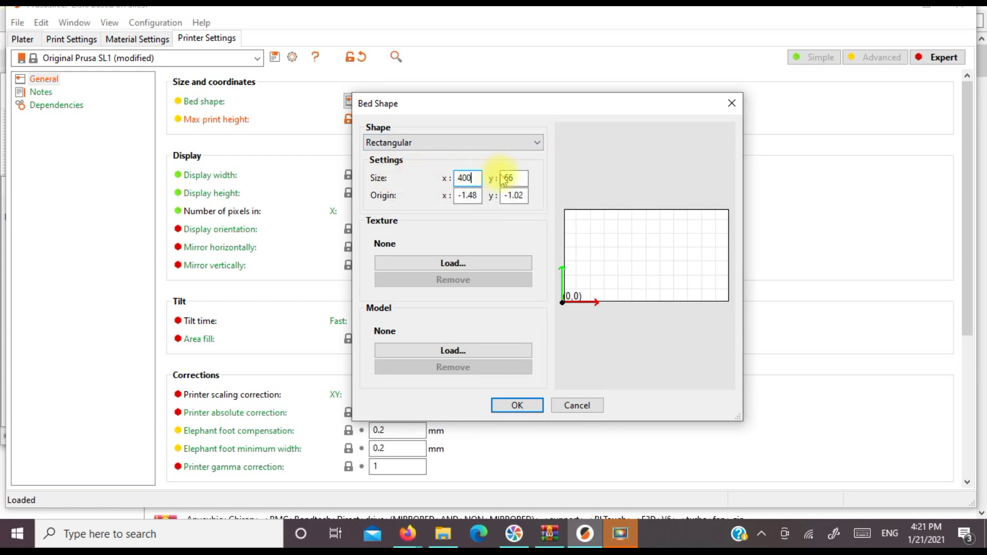
double_click(508, 178)
type("400")
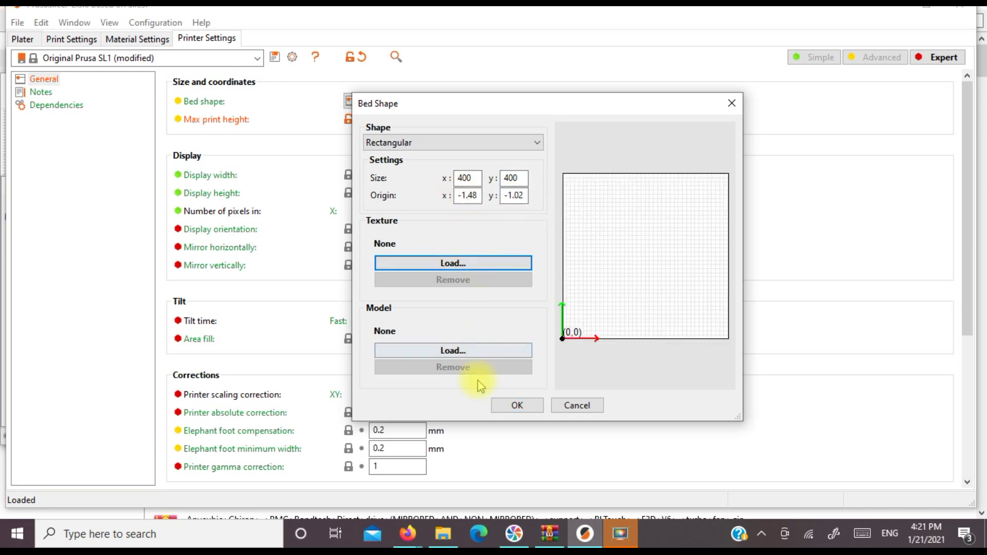
left_click(504, 409)
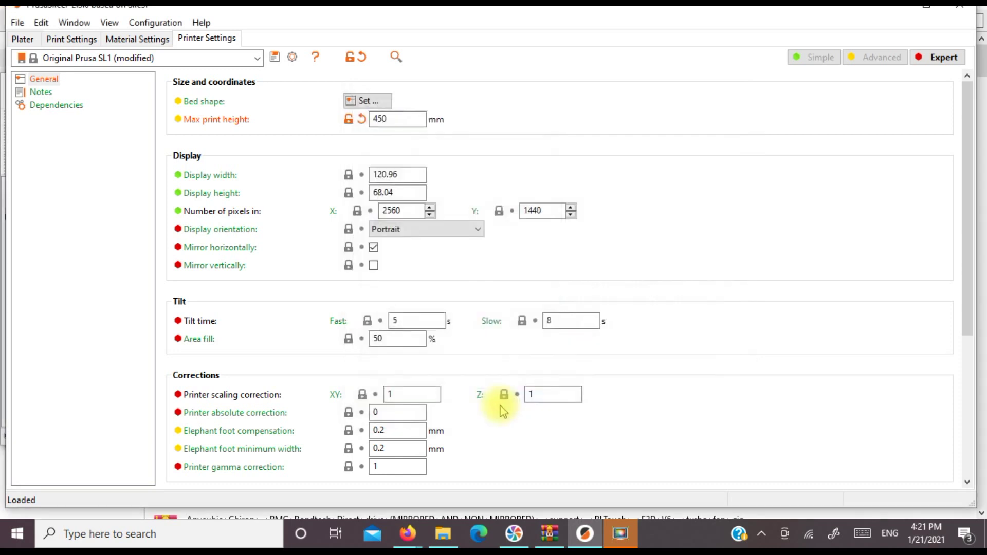
- Save the modified printer settings as the 'Tree supports' preset
left_click(275, 58)
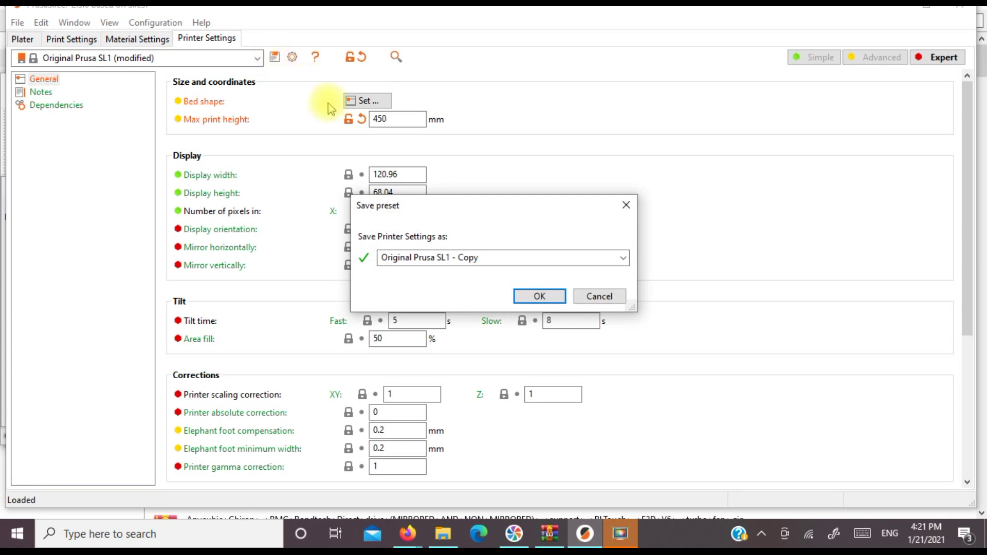
left_click(623, 259)
left_click(519, 316)
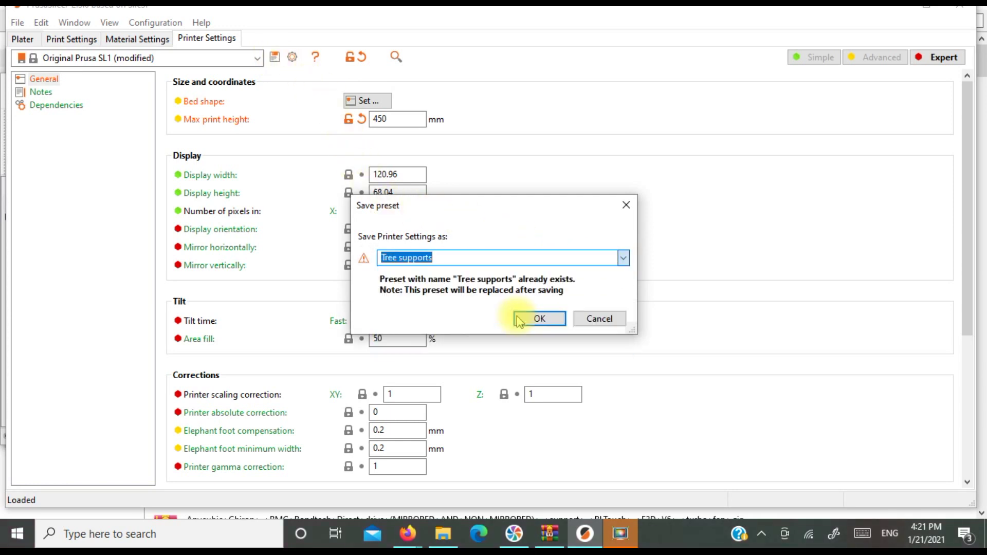
left_click(540, 319)
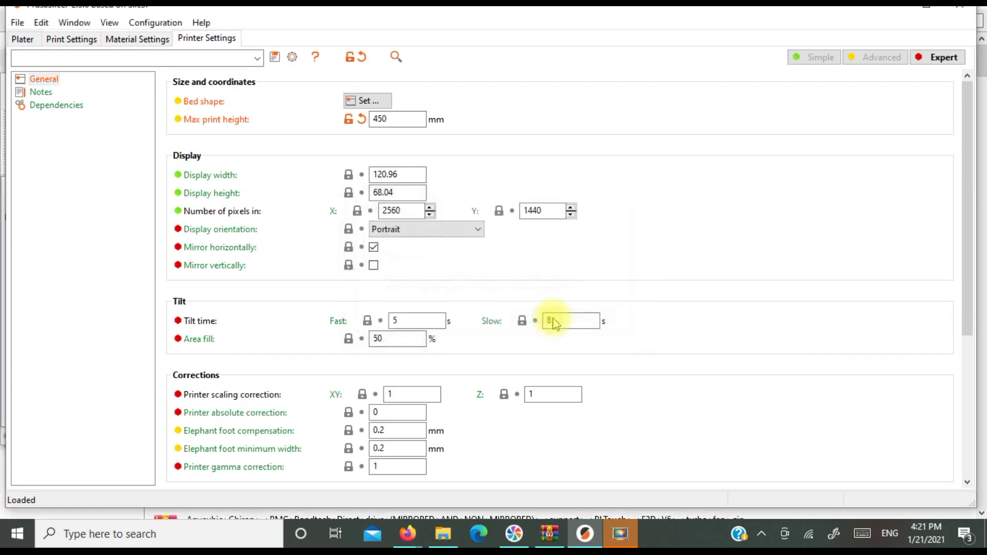
- Return to the plate and drag the sword further onto the print bed
left_click(30, 39)
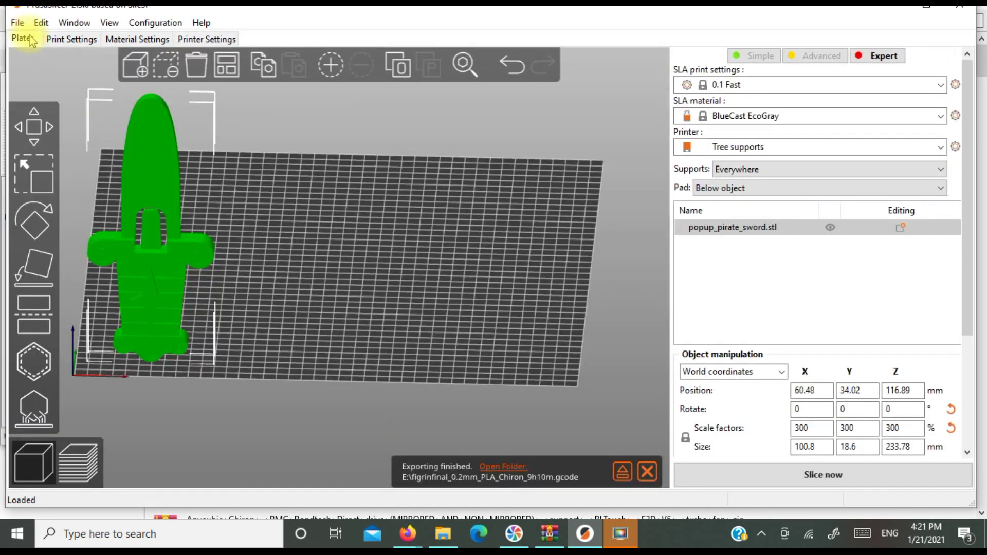
left_click_drag(234, 215, 352, 180)
mouse_move(248, 325)
left_mouse_down()
mouse_move(236, 337)
mouse_move(277, 316)
mouse_move(239, 321)
mouse_move(253, 329)
left_mouse_up()
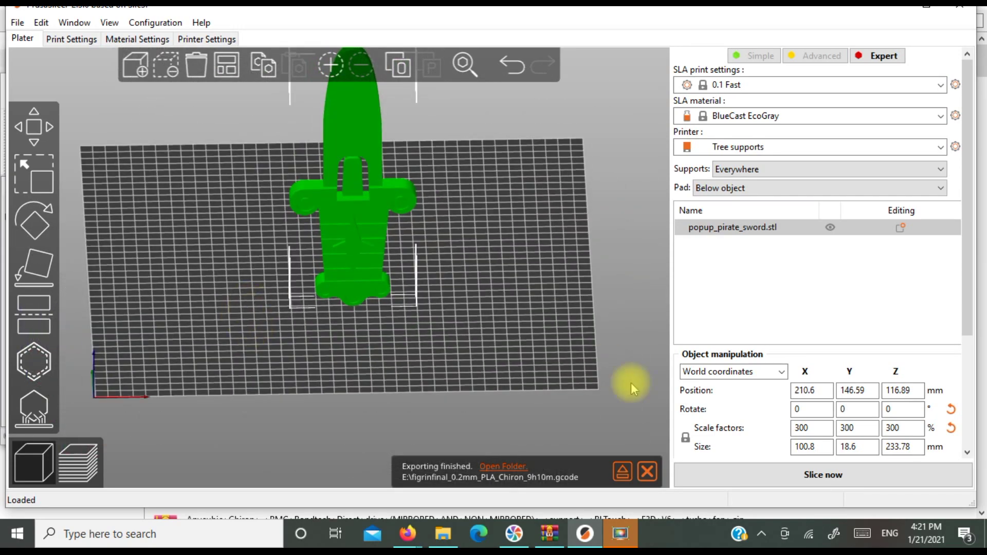
- Reset the sword's scale from 300% back to 100%
double_click(801, 428)
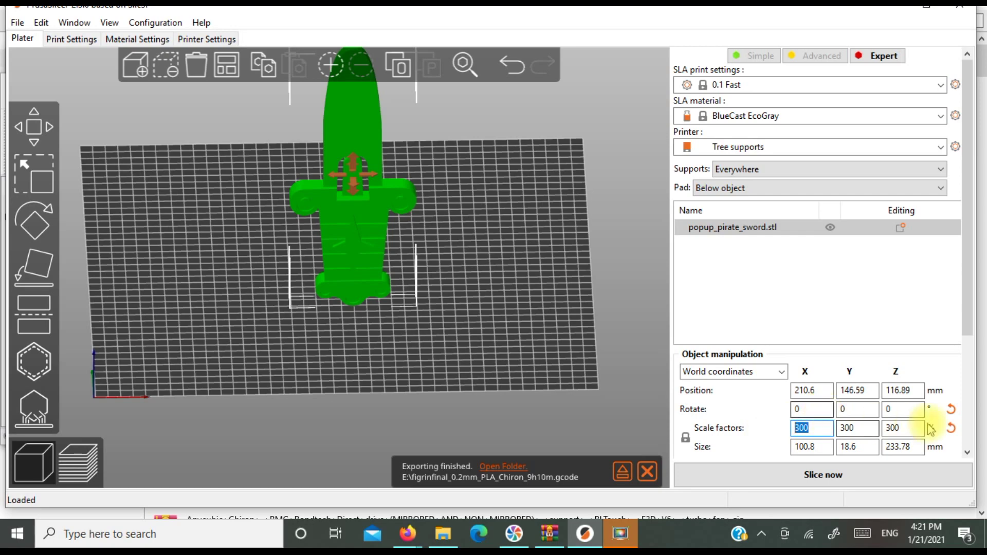
left_click(952, 428)
left_click(499, 345)
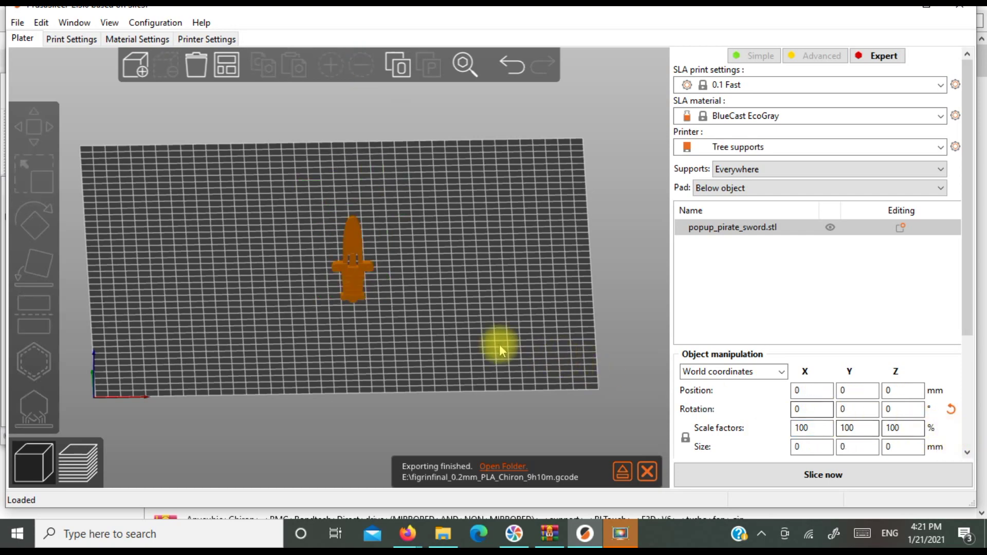
scroll(487, 336, "up", 10)
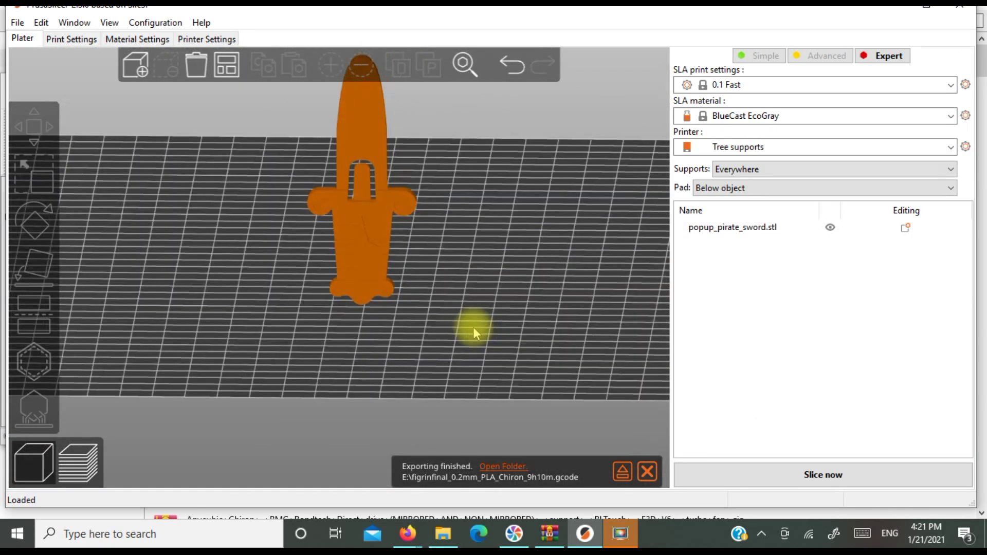
left_click_drag(474, 333, 471, 357)
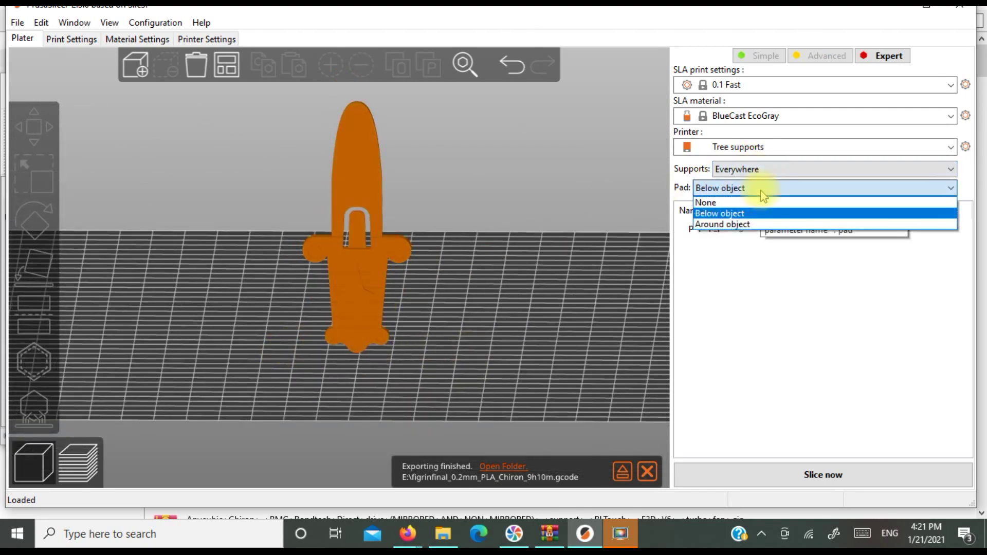
- Set Pad to Around object and Supports to Support on build plate only
left_click(760, 225)
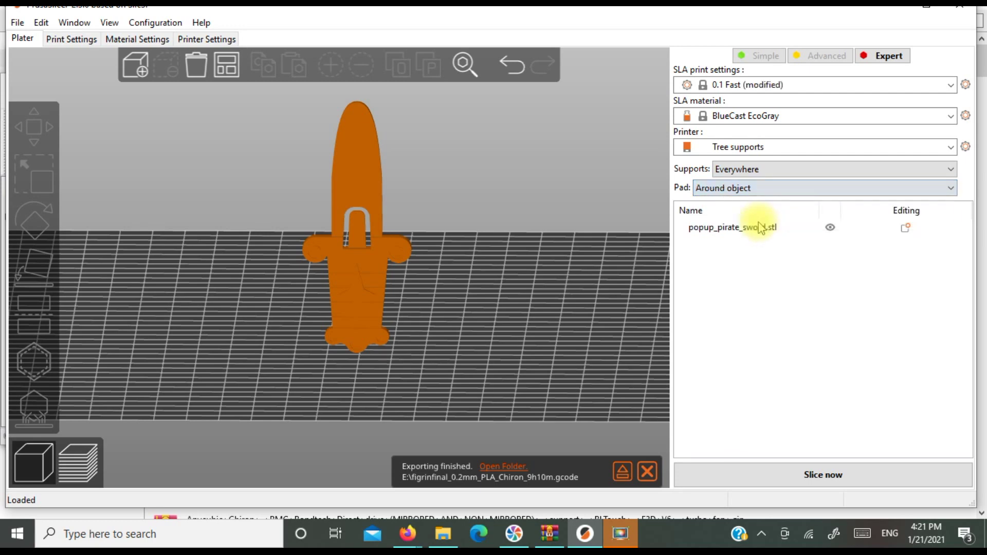
left_click(748, 170)
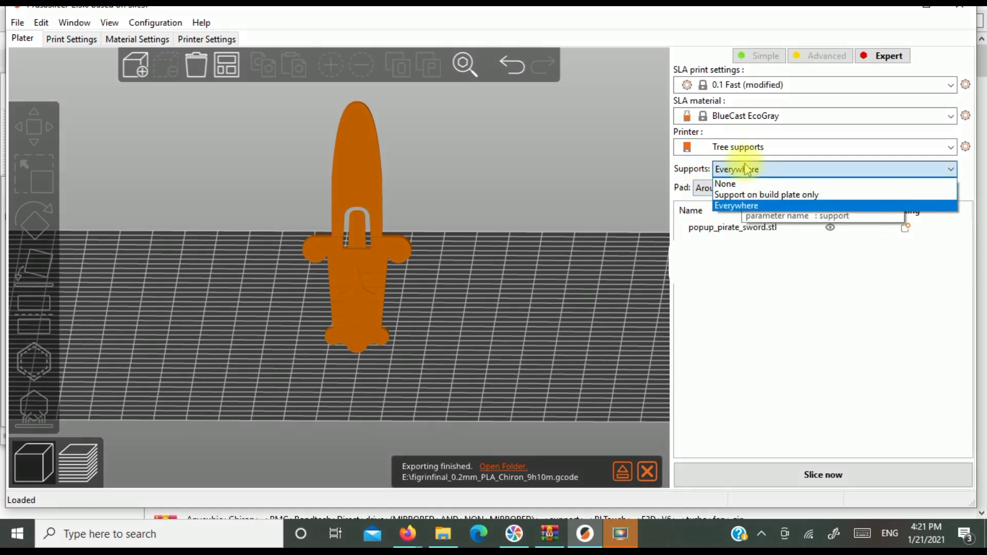
left_click(751, 195)
- Slice the sword and orbit the preview to inspect its supports from the side
left_click(822, 473)
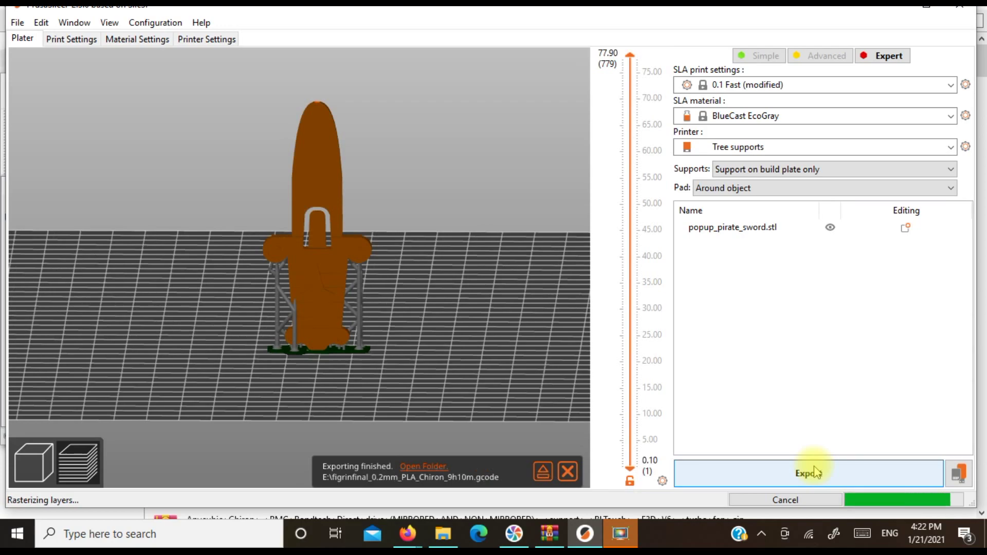
left_click_drag(406, 412, 429, 407)
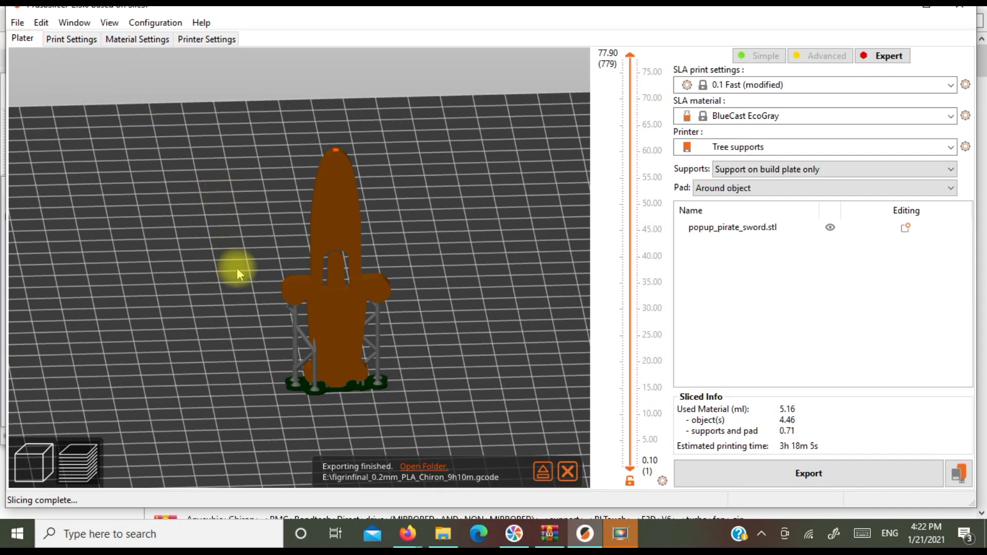
left_click_drag(237, 268, 268, 255)
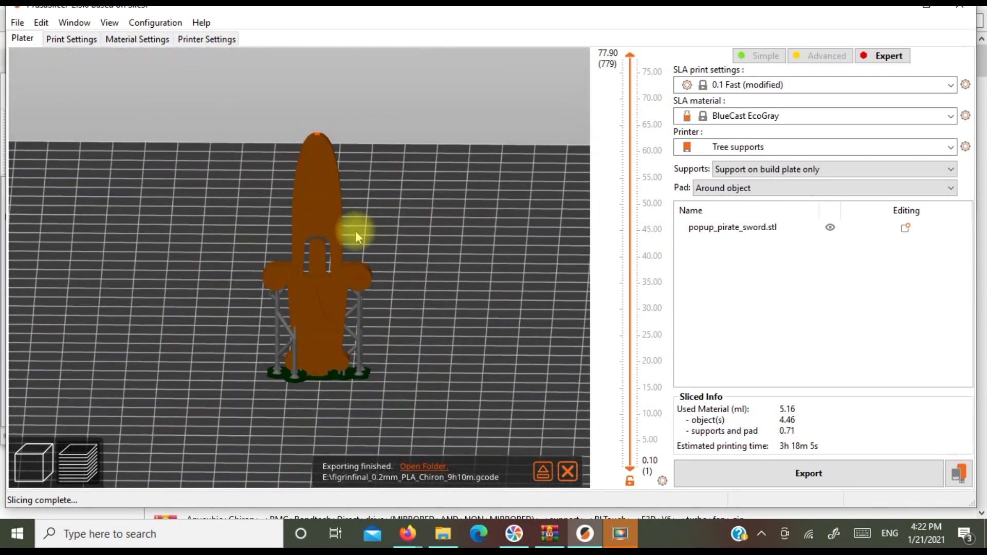
- Turn the sword's supports off and go back to the 3D editing view
left_click(766, 174)
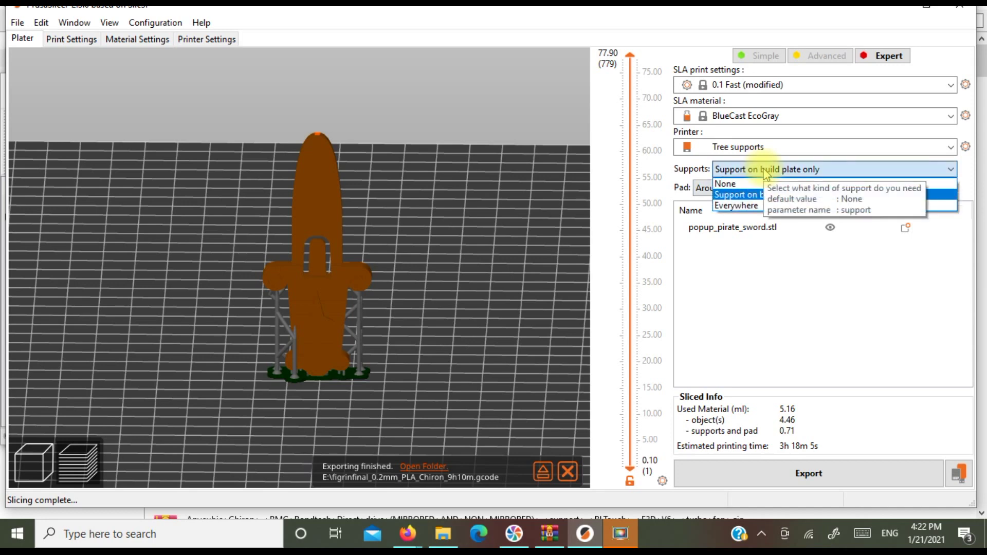
left_click(761, 184)
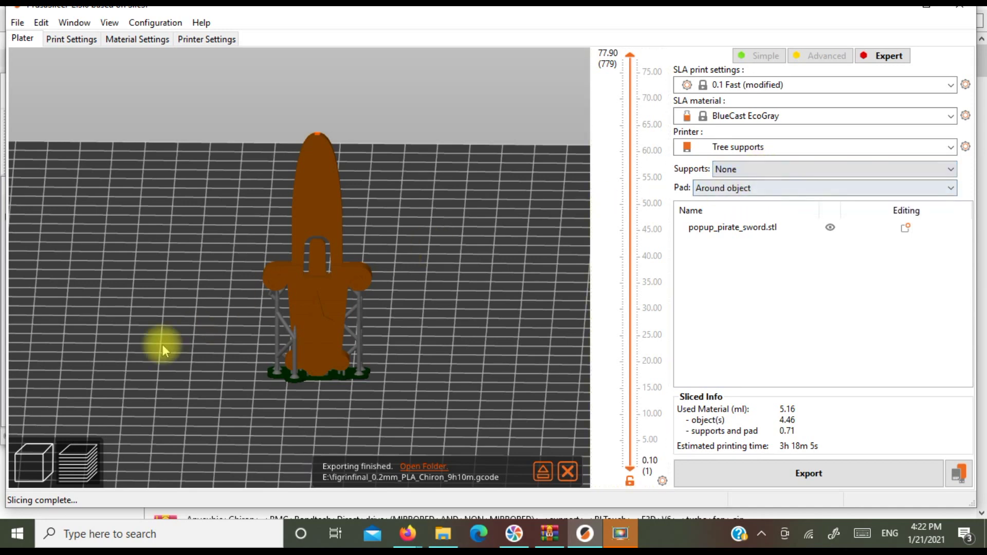
left_click(35, 455)
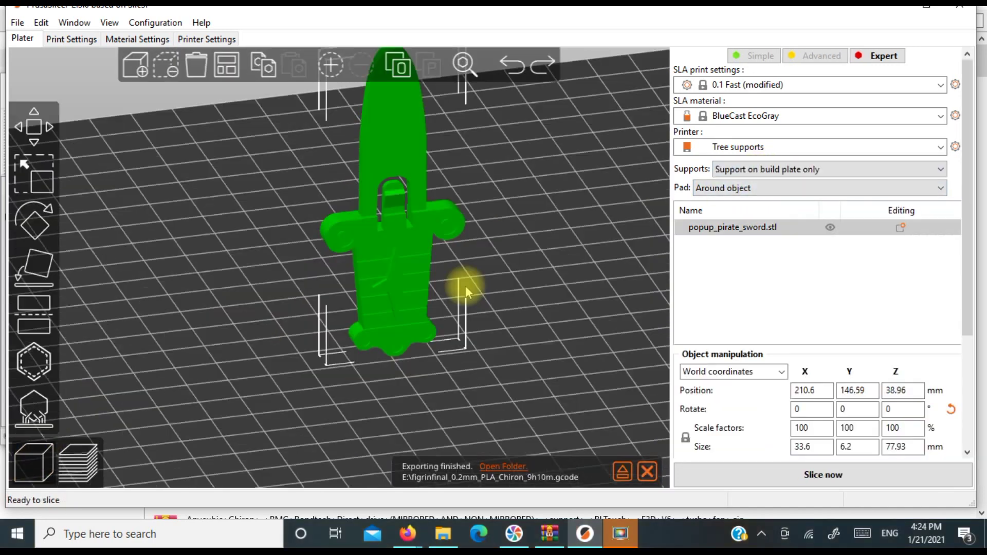
scroll(465, 286, "down", 3)
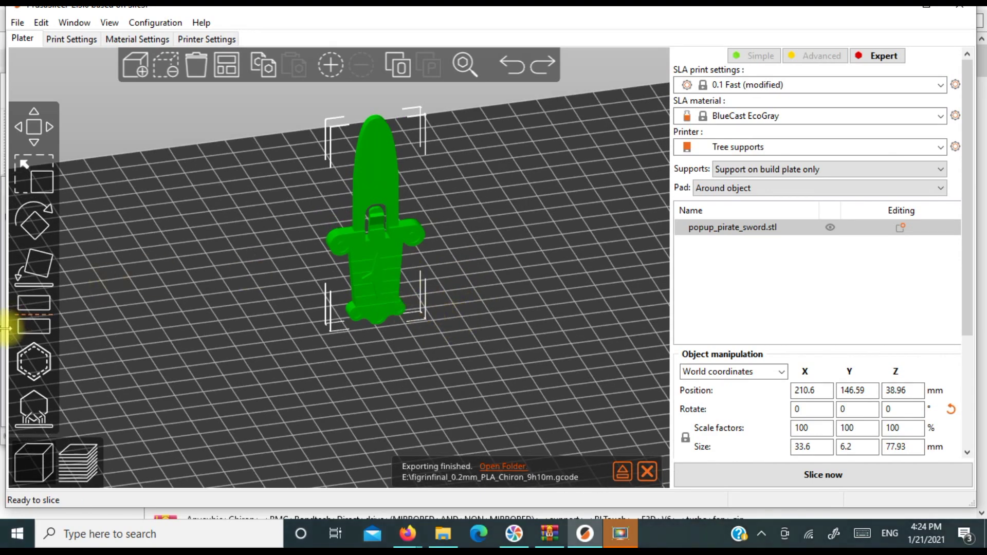
- Manually add an SLA support point on the sword and apply it to regenerate supports
left_click(31, 413)
mouse_move(363, 333)
left_mouse_down()
mouse_move(333, 353)
mouse_move(356, 338)
left_mouse_up()
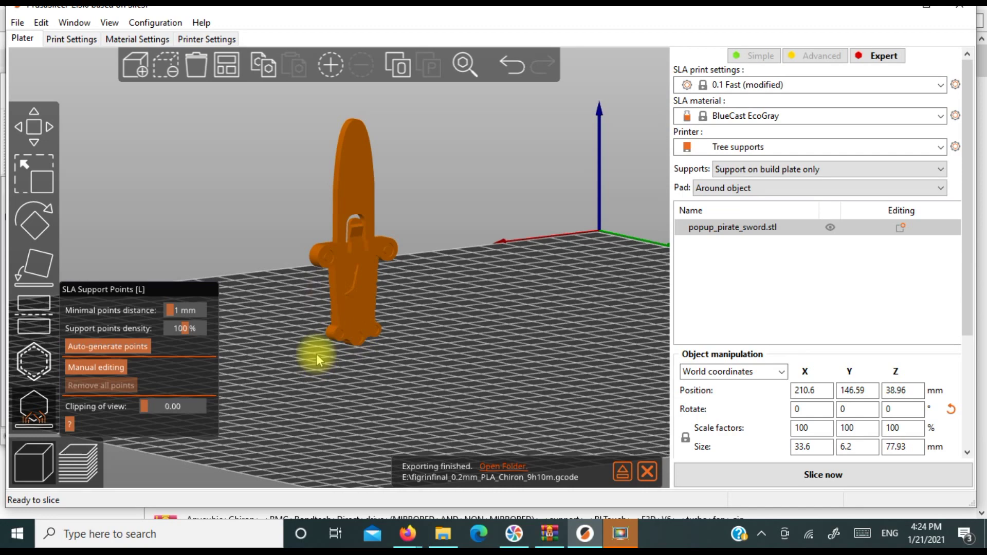
scroll(316, 353, "up", 4)
left_click(96, 367)
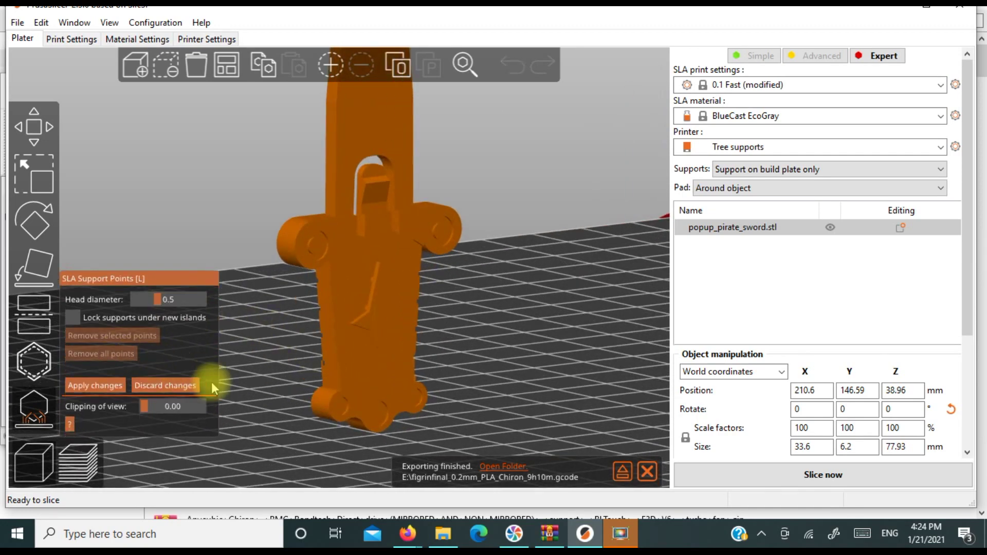
left_click_drag(249, 343, 285, 318)
left_click(285, 319)
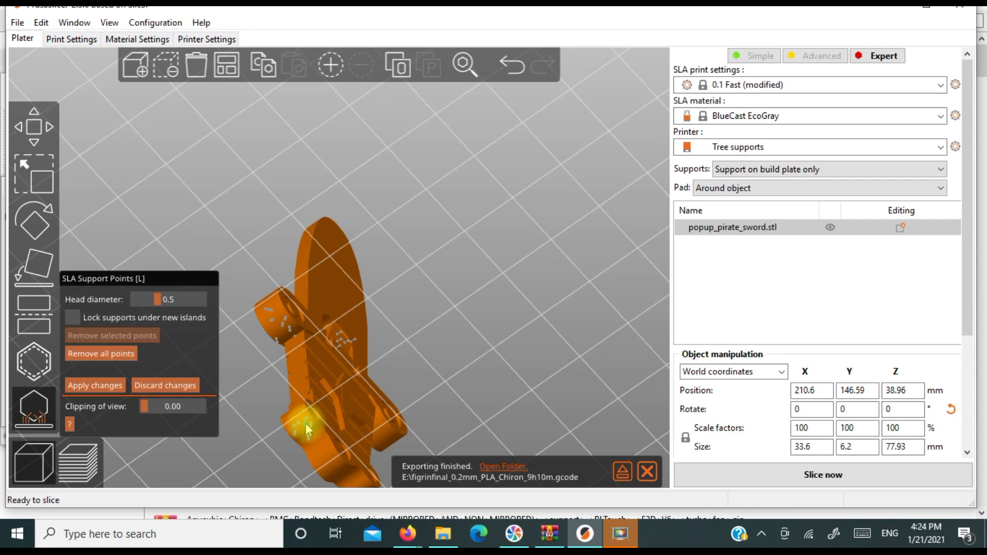
left_click(97, 386)
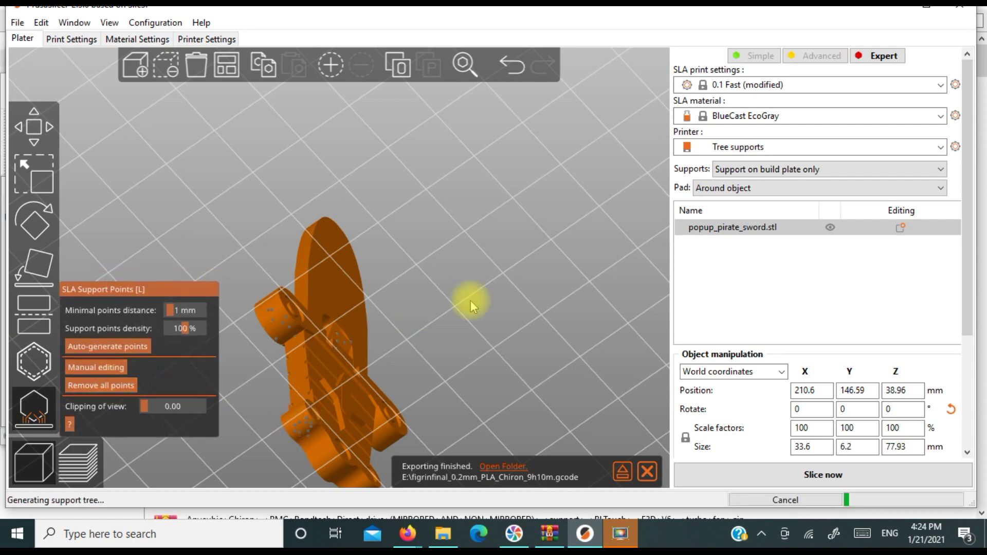
left_click_drag(487, 289, 391, 335)
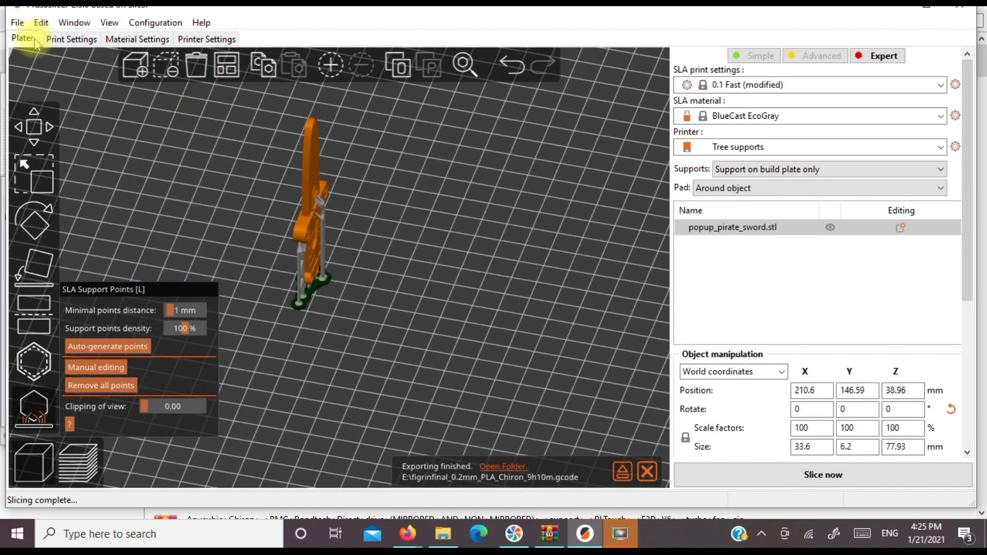
- Export the plate including supports as popup_pirate_sword.stl to the Desktop, replacing the existing file
left_click(18, 23)
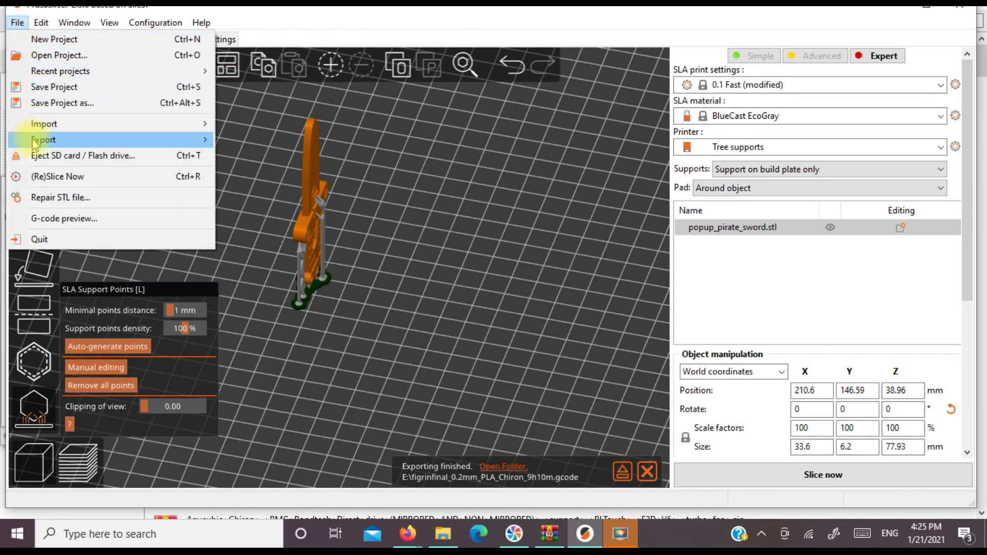
mouse_move(45, 143)
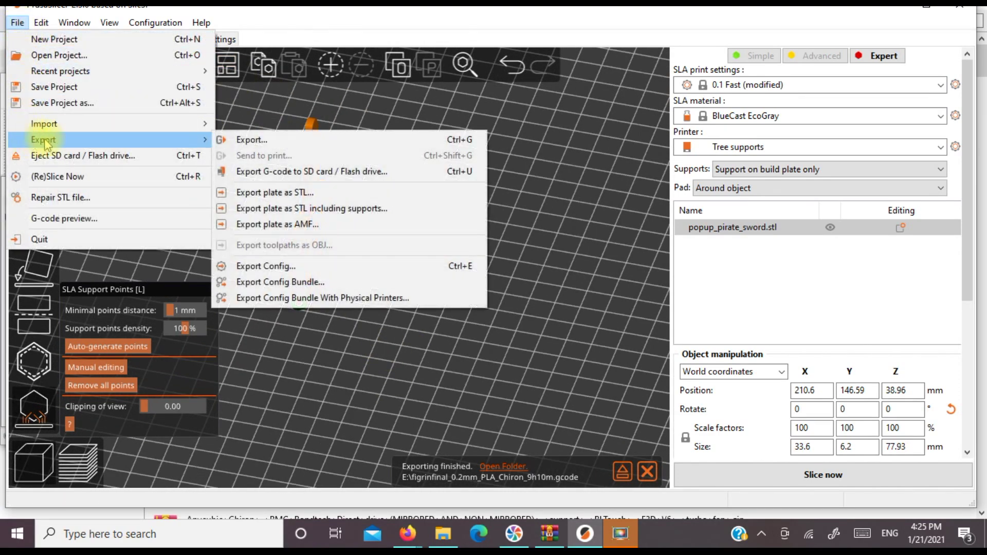
left_click(338, 217)
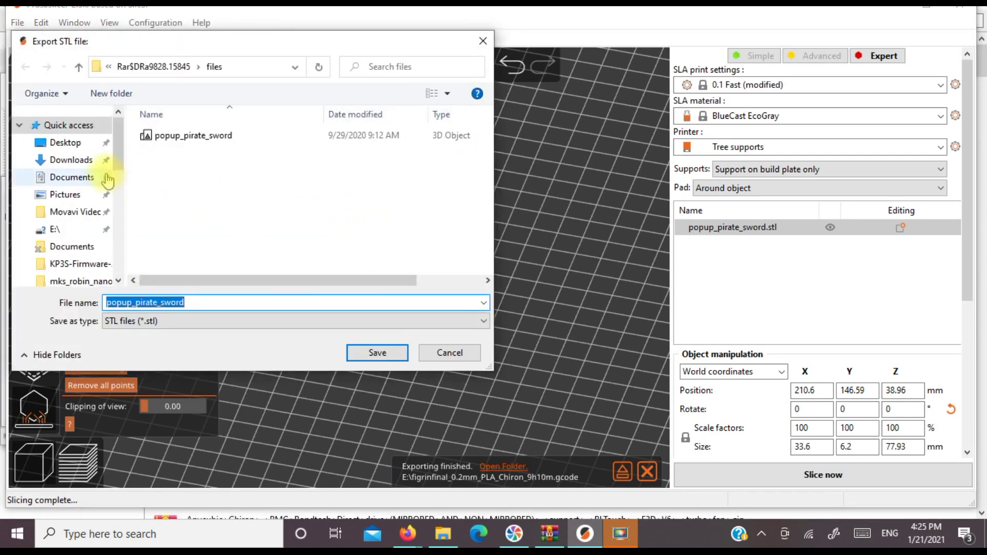
left_click(72, 147)
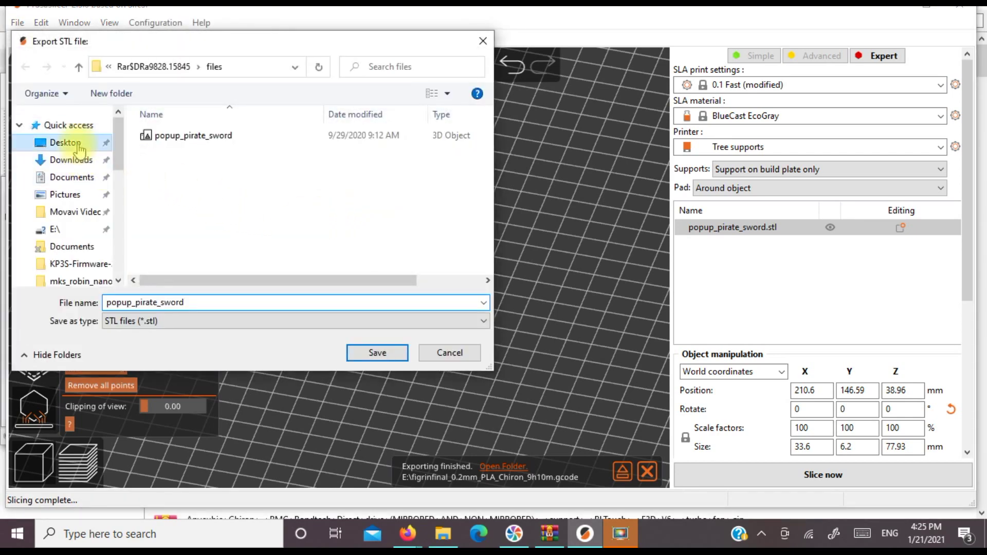
left_click(362, 357)
left_click(527, 264)
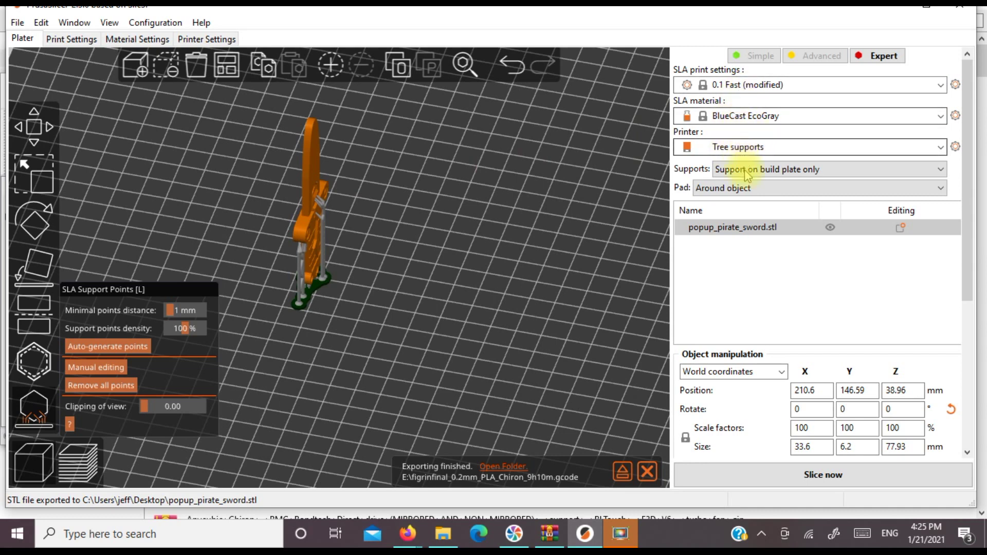
- Switch the printer profile to KPS3, discarding unsaved print setting changes
left_click(763, 152)
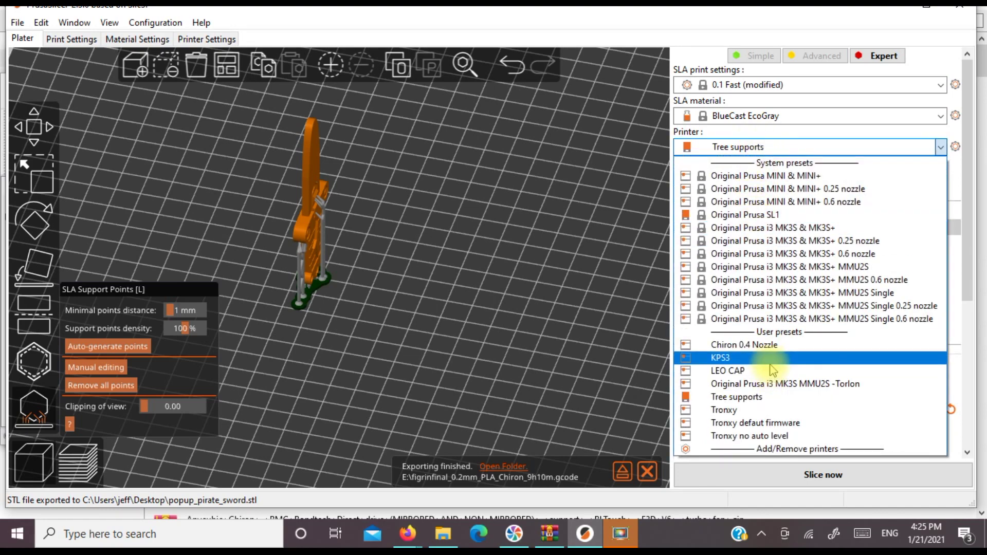
left_click(756, 359)
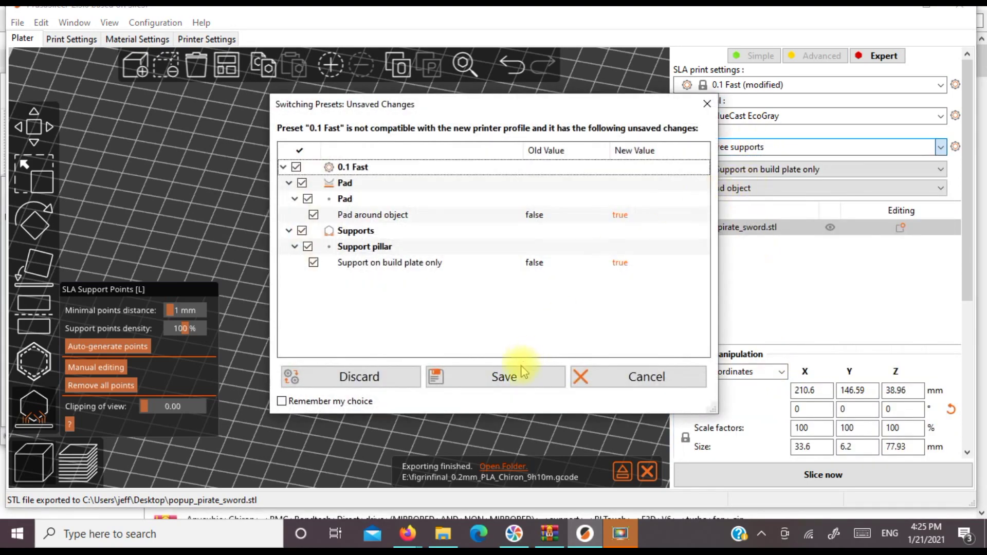
left_click(392, 378)
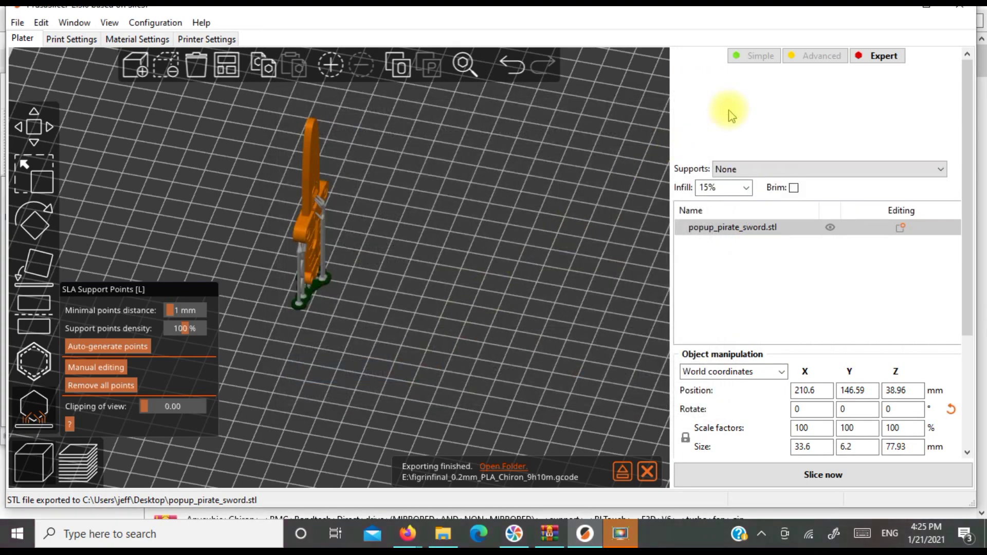
- Choose KP3S Pla as the filament
left_click(732, 115)
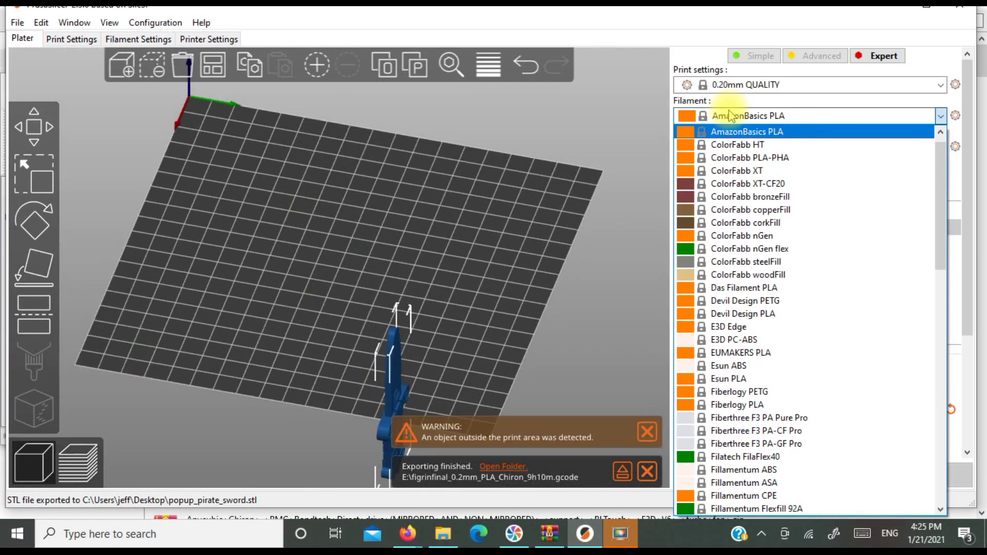
scroll(761, 251, "down", 4)
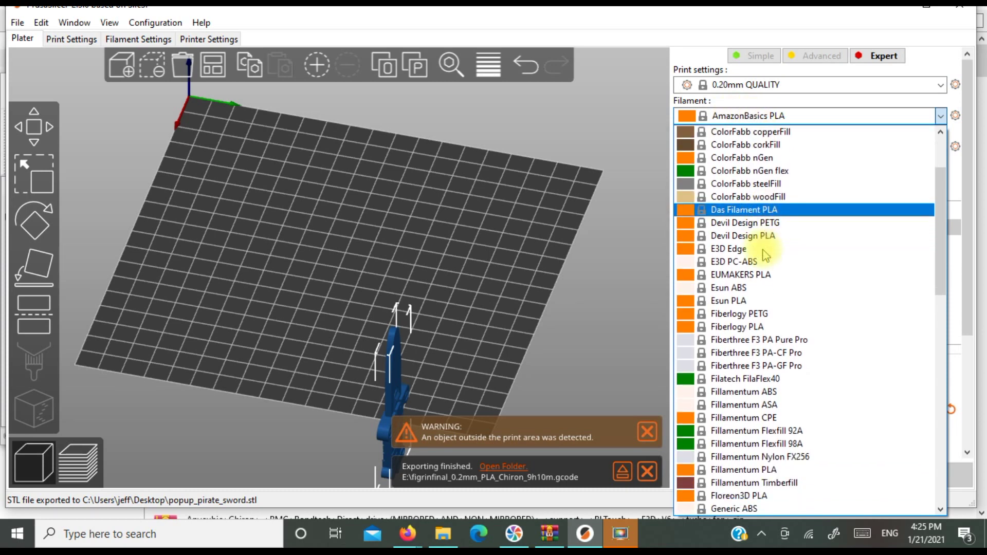
scroll(765, 254, "down", 4)
scroll(765, 255, "up", 7)
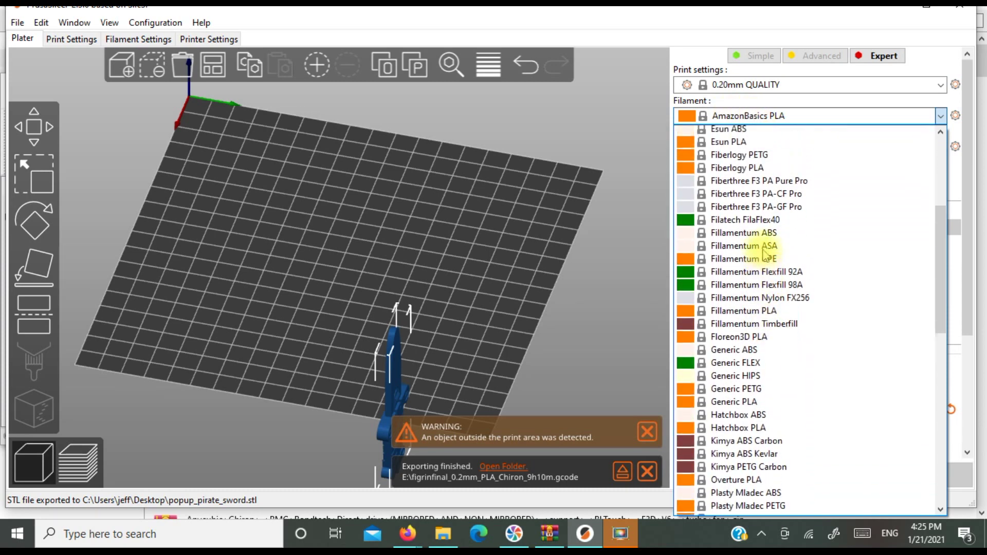
scroll(765, 255, "down", 10)
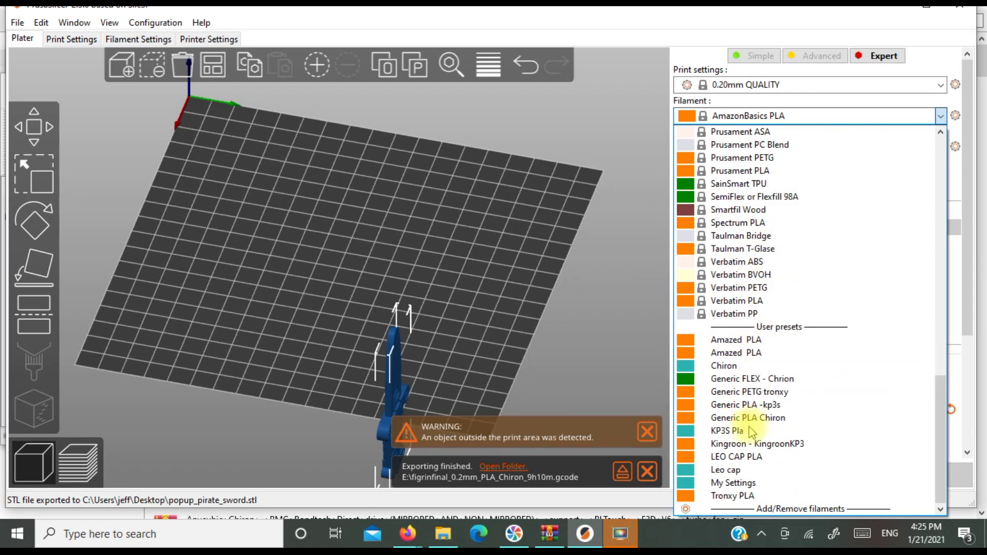
left_click(746, 431)
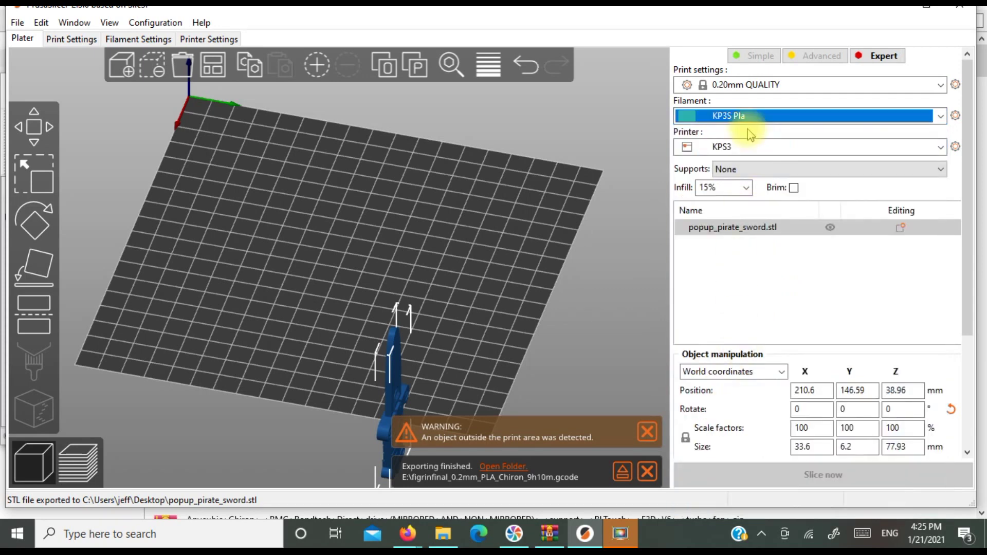
- Choose the KP3S 0.2 print settings preset
left_click(742, 86)
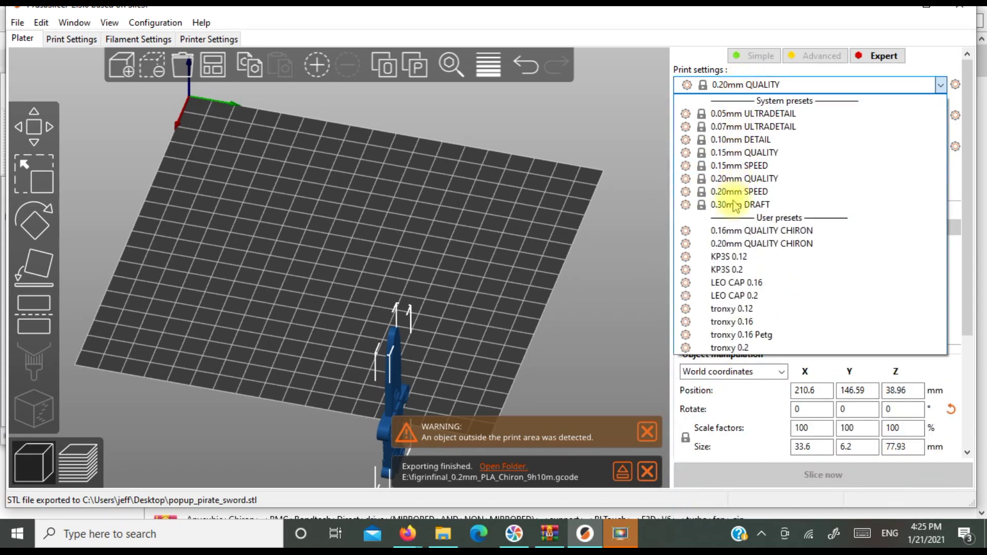
left_click(737, 271)
left_click_drag(529, 280, 576, 263)
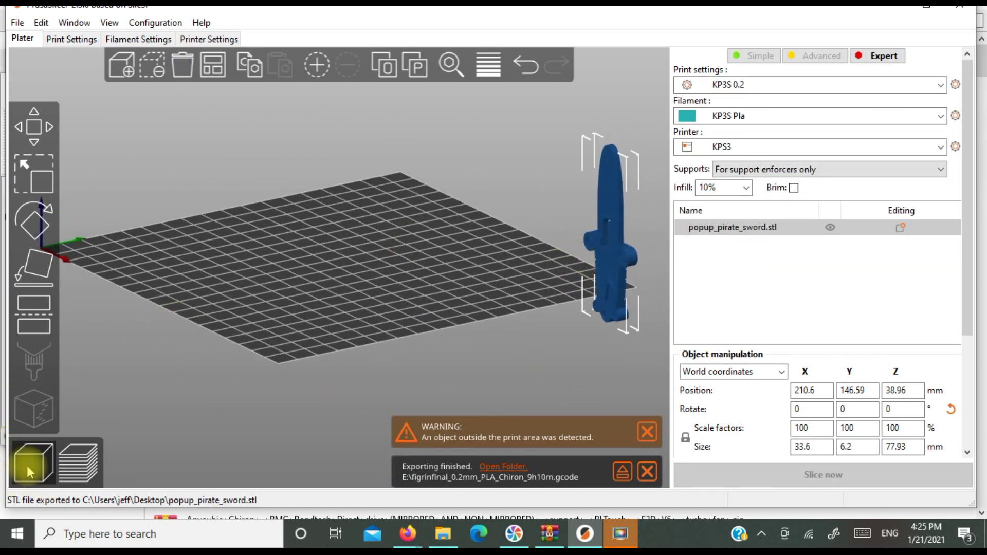
- Delete all objects from the bed and view it from straight above
left_click(175, 74)
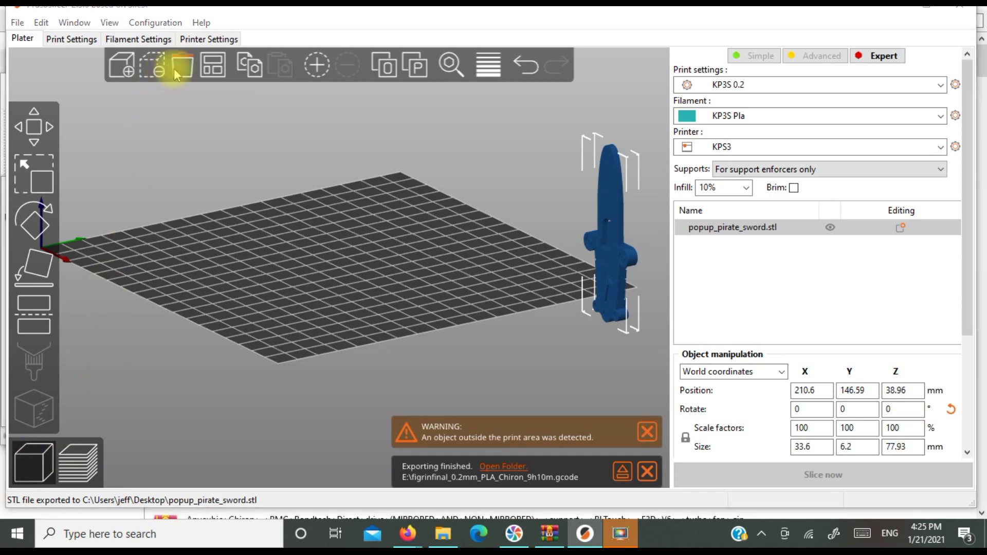
left_click(465, 255)
key("1")
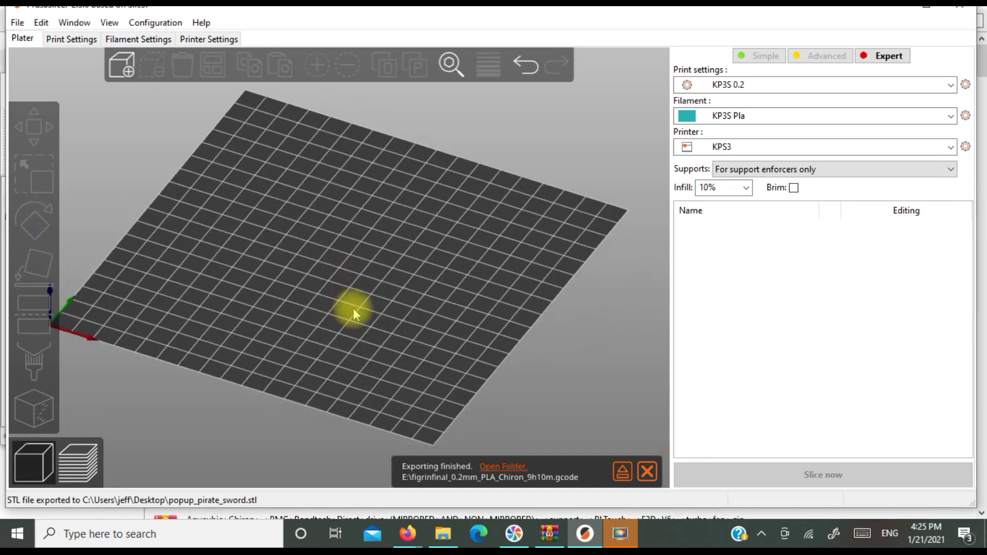
- Import popup_pirate_sword.stl from the Desktop onto the empty bed
left_click(18, 23)
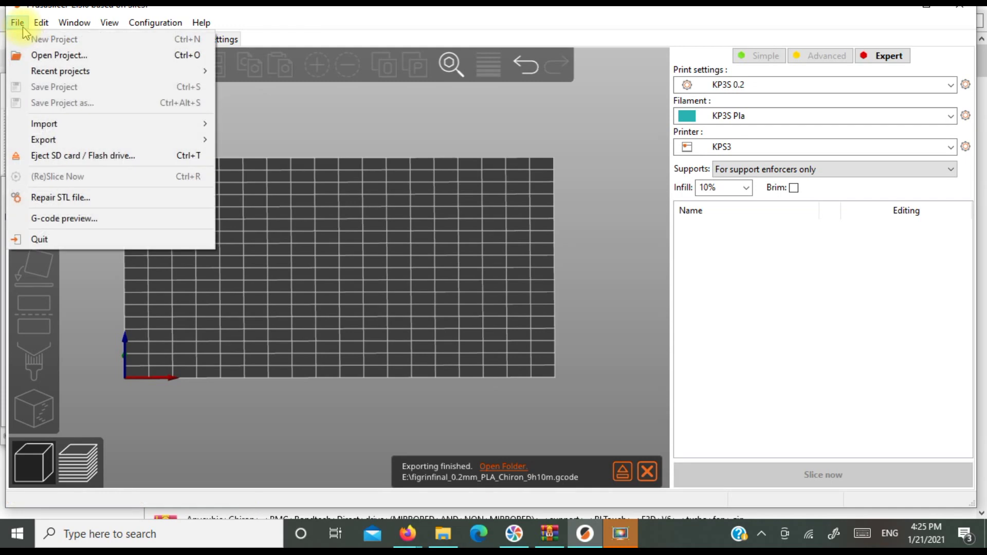
mouse_move(38, 126)
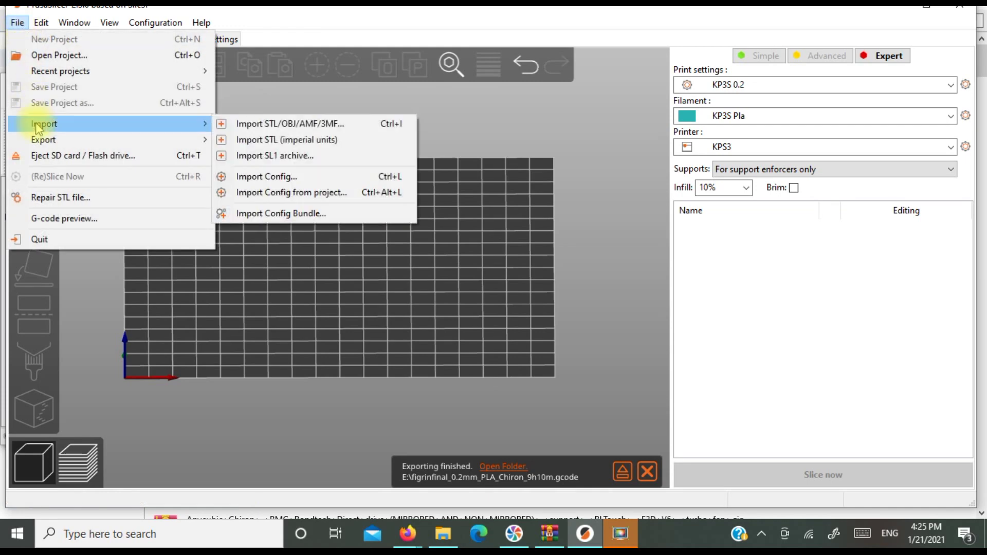
left_click(267, 123)
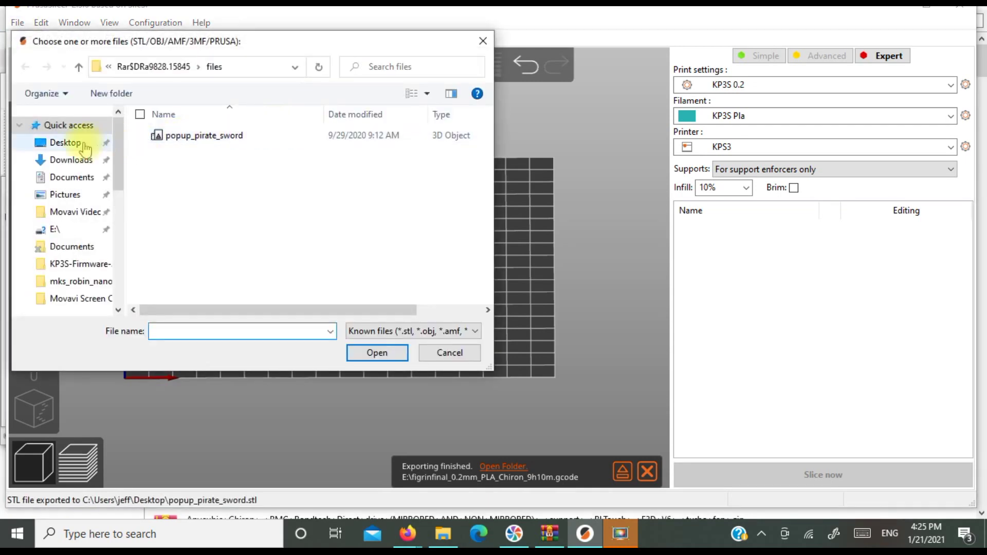
left_click(66, 143)
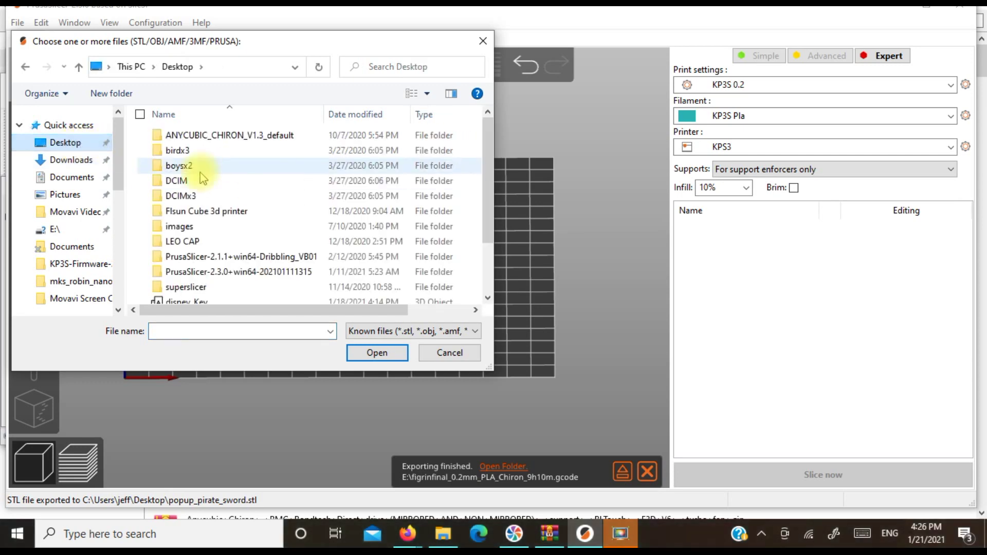
left_click_drag(485, 187, 470, 256)
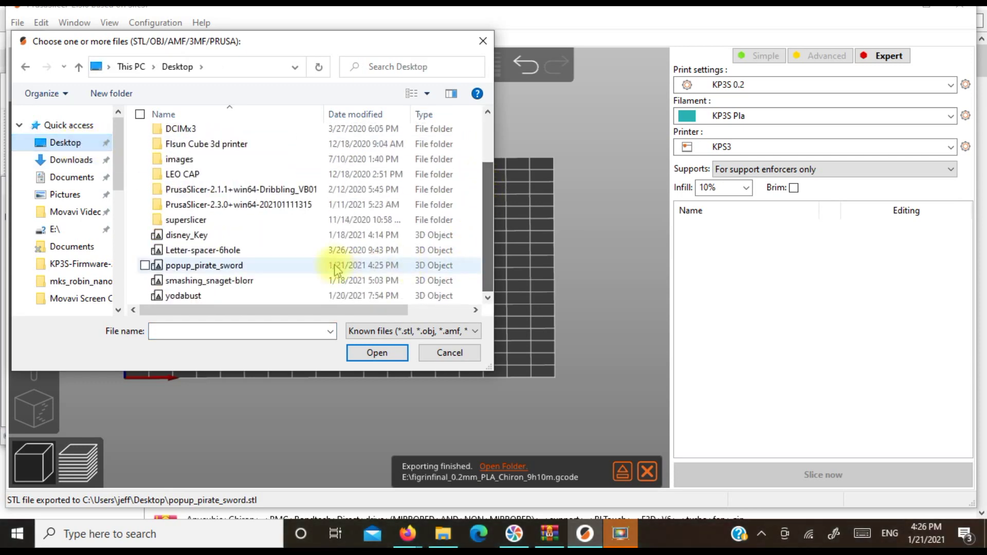
double_click(257, 265)
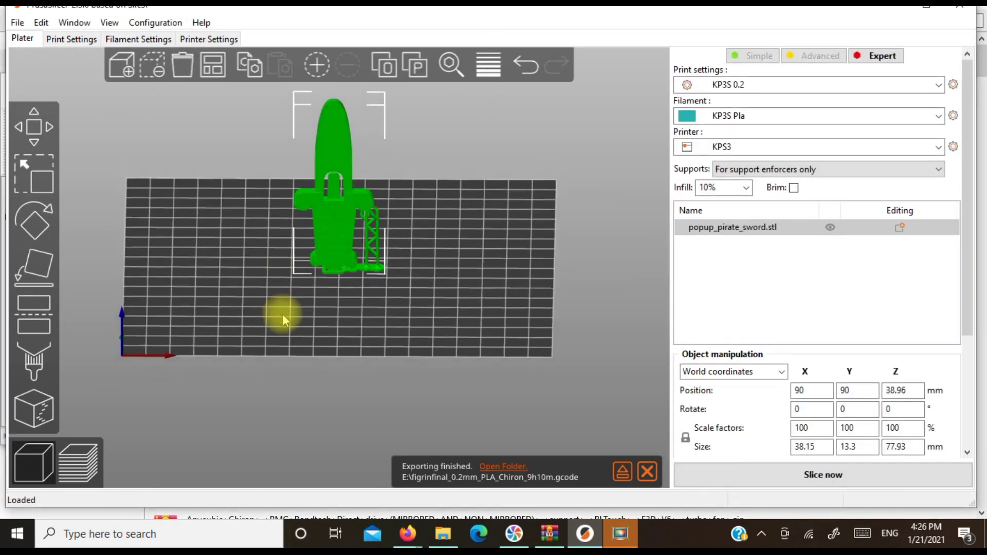
left_click_drag(282, 320, 124, 316)
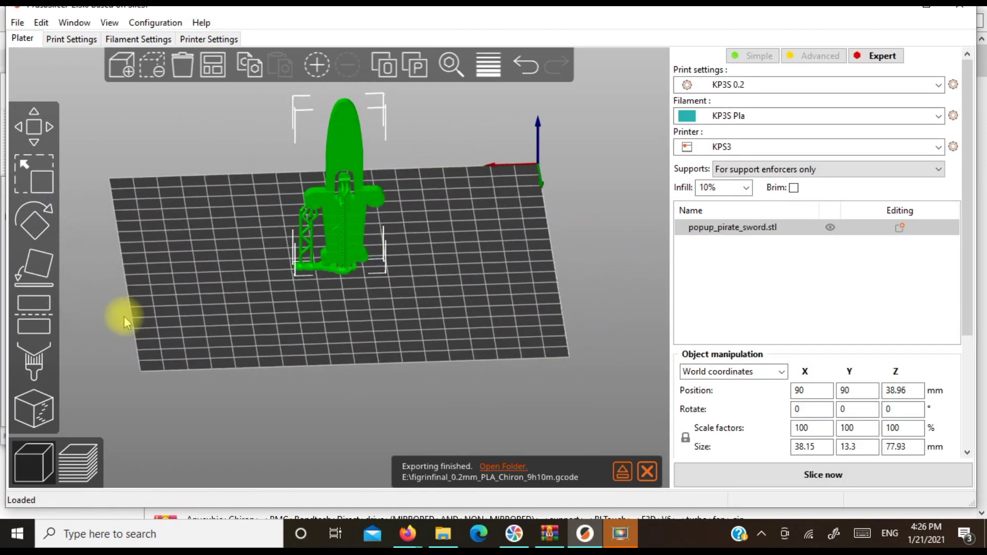
- Paint support enforcers onto the upper and lower round features of the sword
left_click_drag(313, 304, 264, 267)
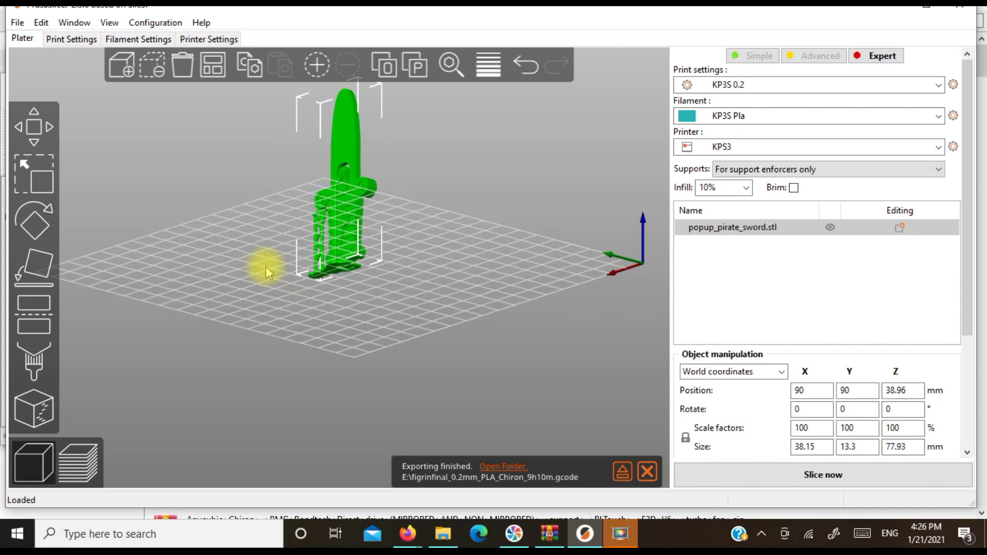
left_click(29, 355)
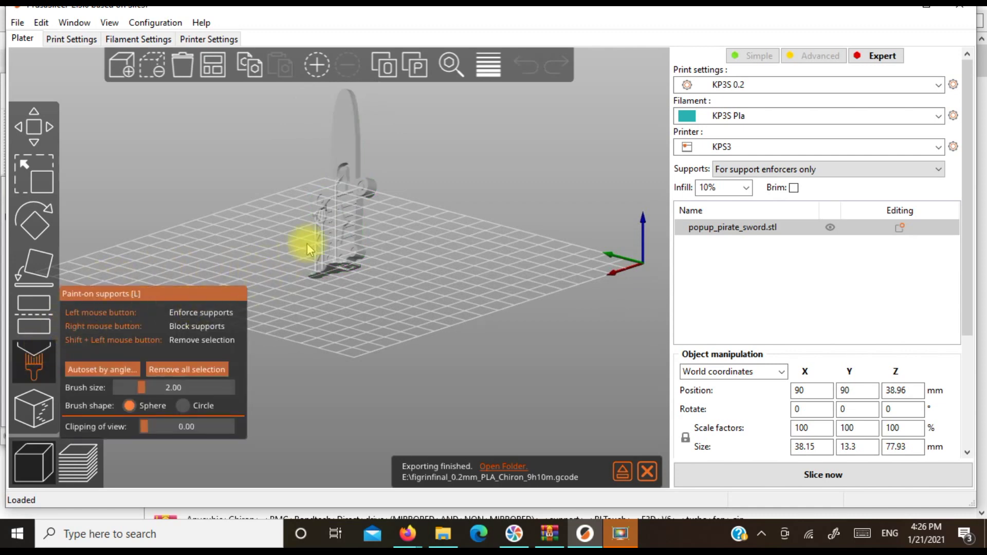
scroll(353, 282, "up", 3)
scroll(355, 272, "up", 2)
left_click_drag(357, 264, 430, 194)
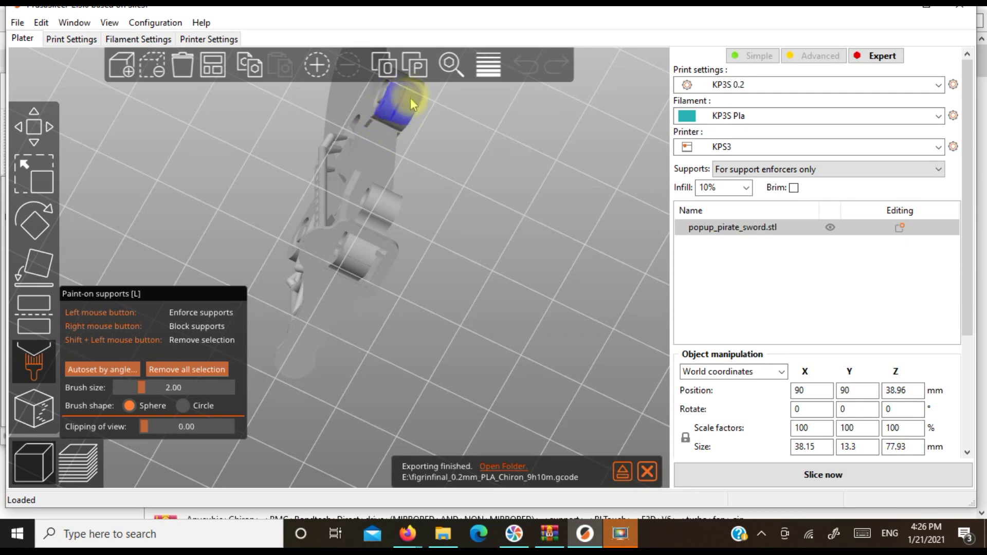
left_click_drag(392, 122, 397, 122)
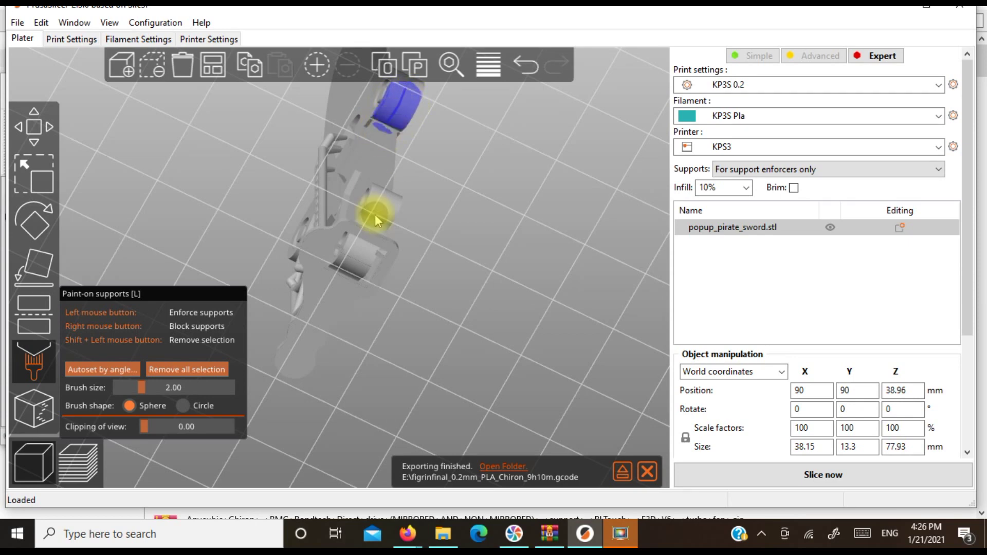
mouse_move(388, 215)
left_mouse_down()
mouse_move(379, 210)
mouse_move(502, 221)
mouse_move(532, 283)
mouse_move(532, 267)
mouse_move(504, 259)
mouse_move(366, 266)
left_mouse_up()
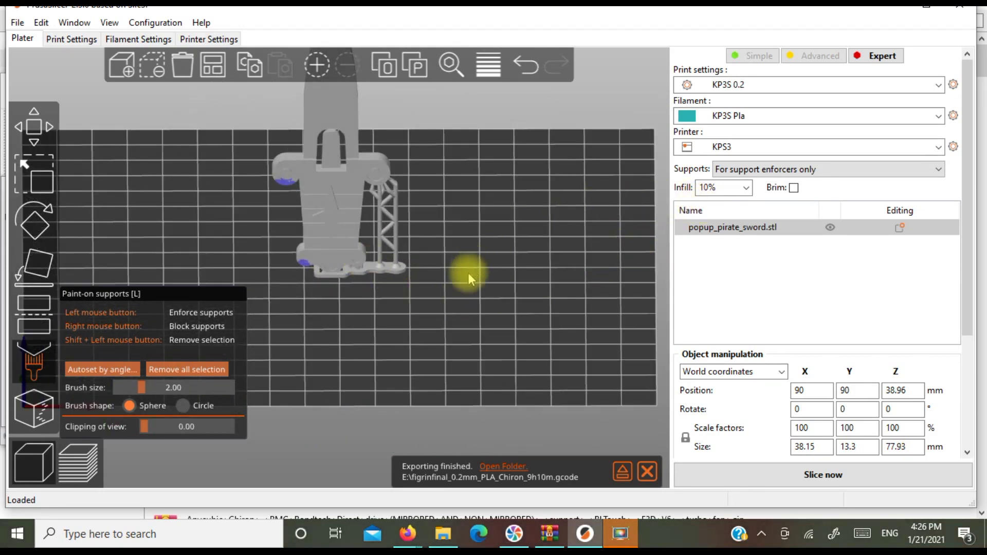
left_click_drag(468, 273, 461, 304)
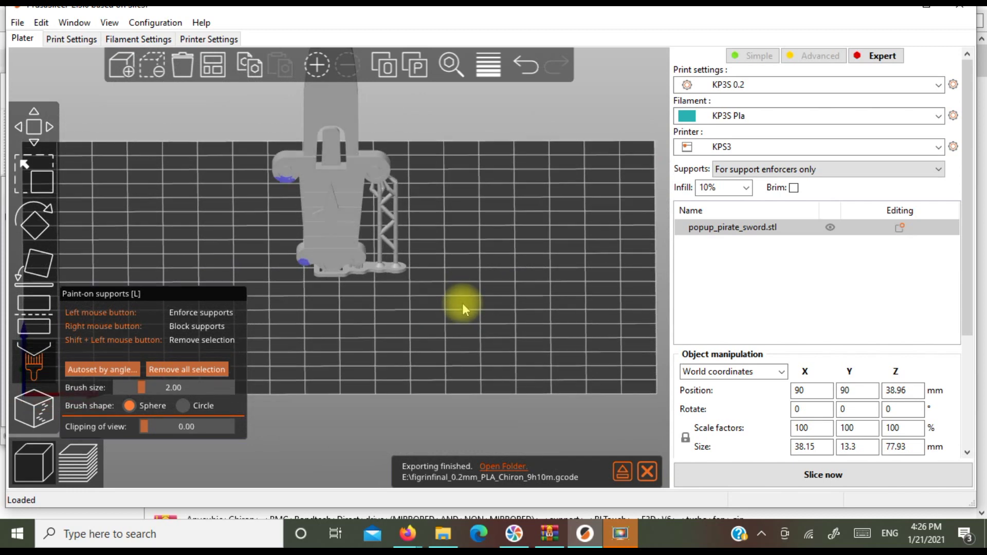
- Slice the sword and close the USB drive folder window
left_click(835, 479)
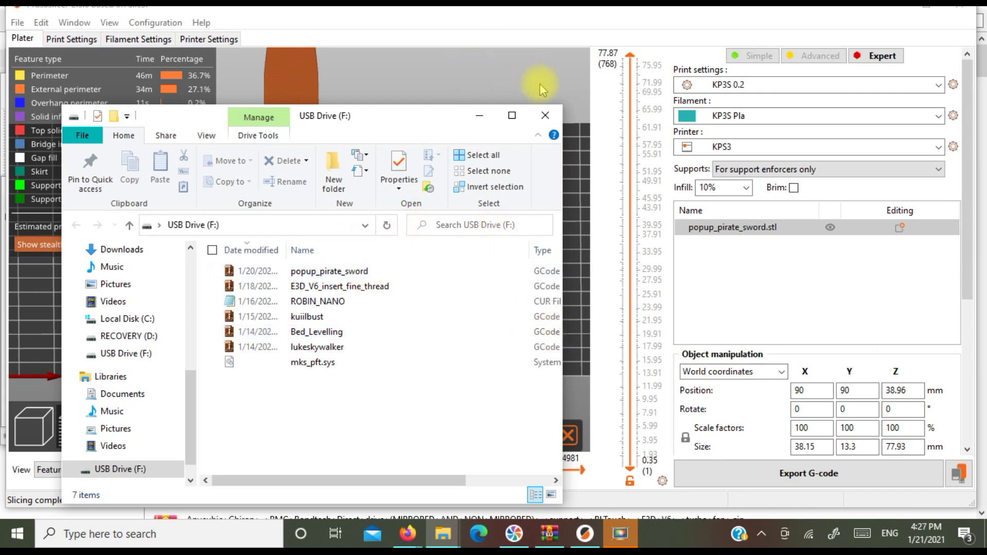
left_click(546, 115)
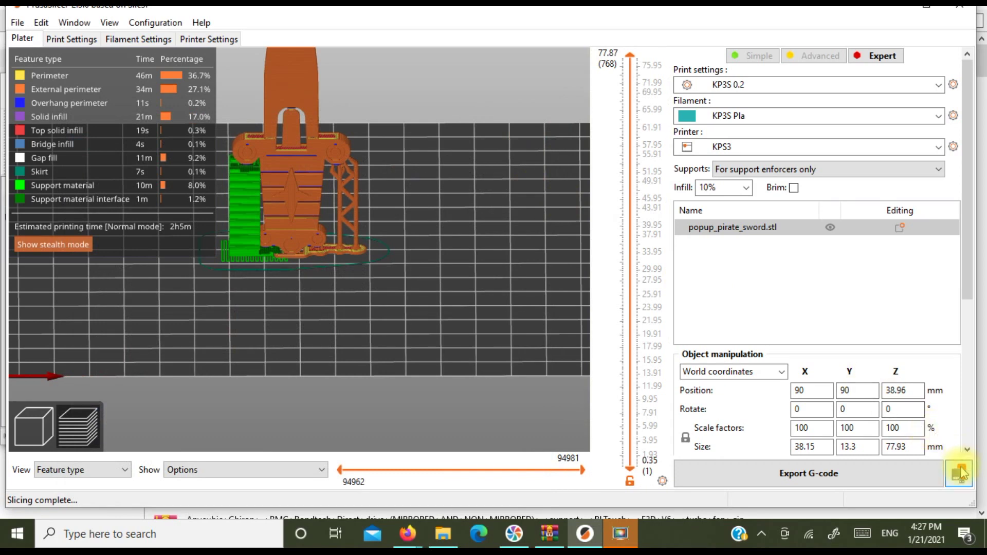
left_click_drag(972, 294, 963, 452)
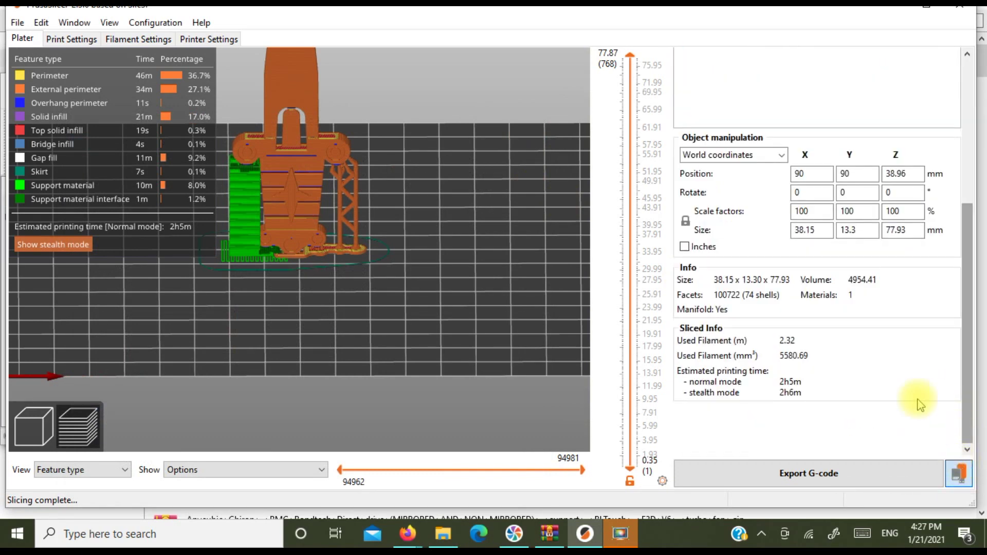
- Export popup_pirate_sword.gcode to the USB drive, replacing the old file
key("ctrl+g")
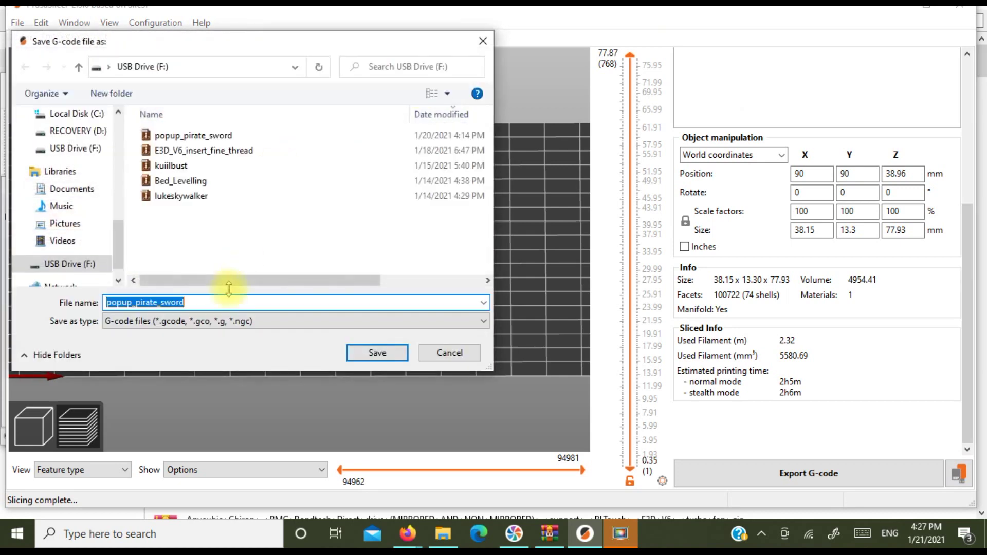
left_click(373, 355)
left_click(530, 265)
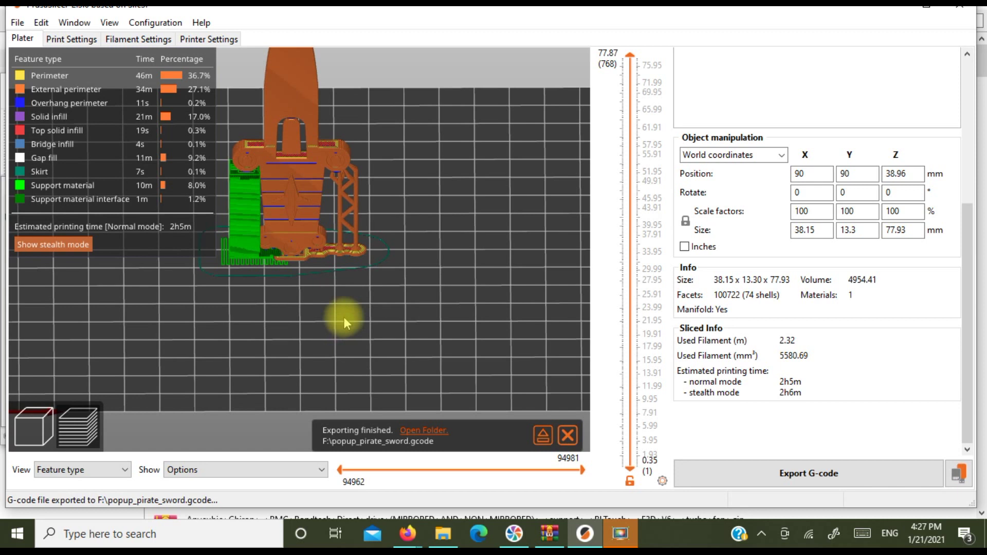
left_click_drag(344, 316, 283, 277)
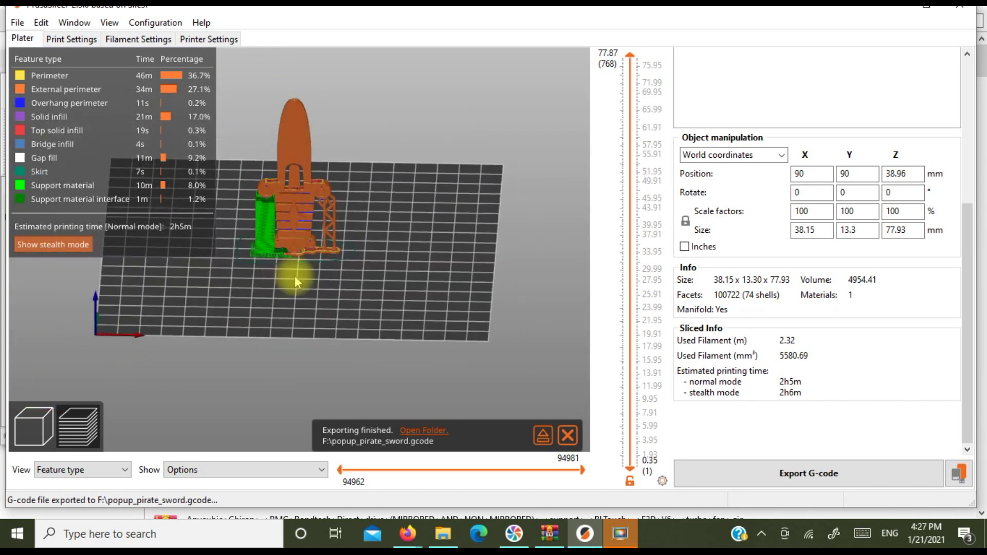